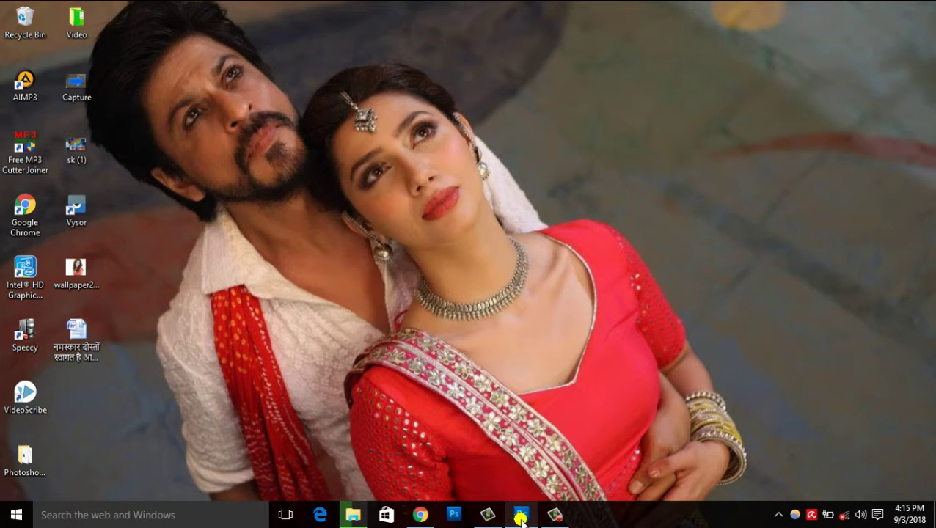
- Bring Photoshop to the front and select the Gradient Tool from the fill tool flyout
left_click(522, 515)
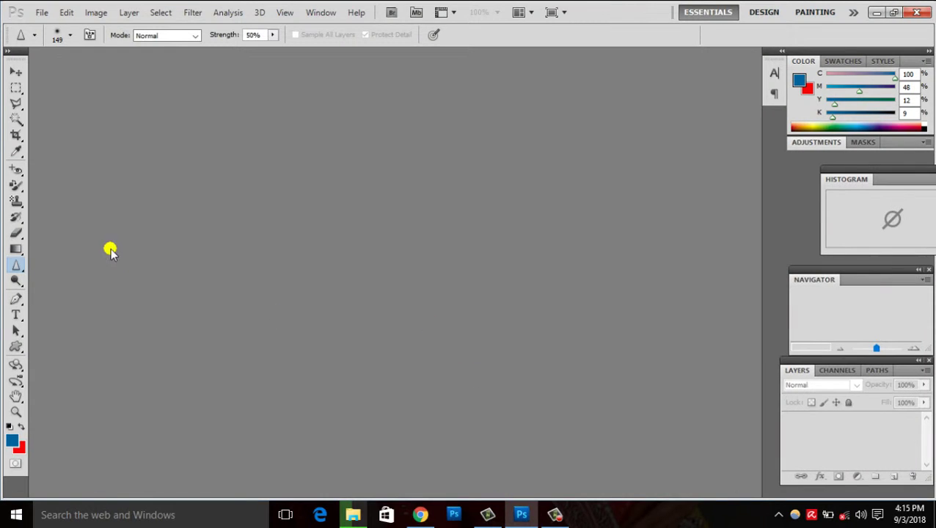
left_click(16, 249)
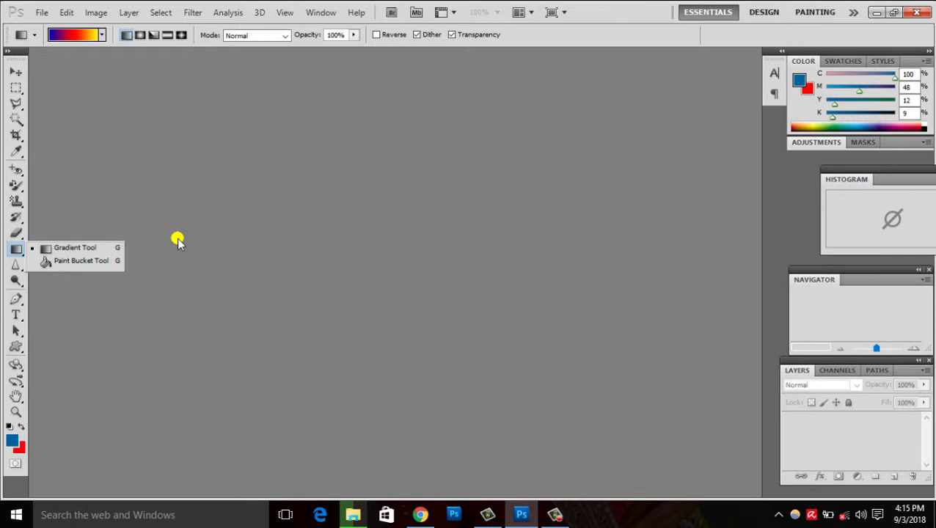
left_click(180, 247)
left_click(324, 163)
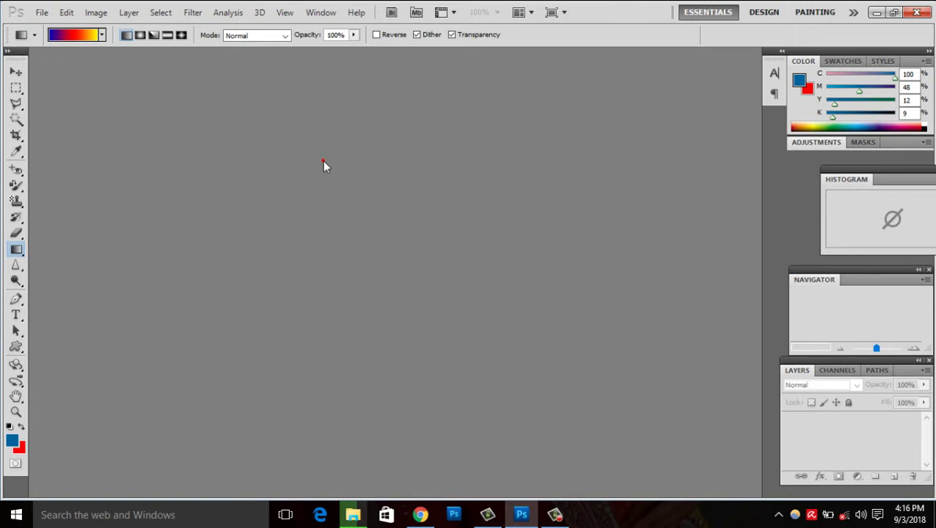
- Create a new white 7×5 inch document at 72 pixels/inch, Untitled-1
double_click(323, 160)
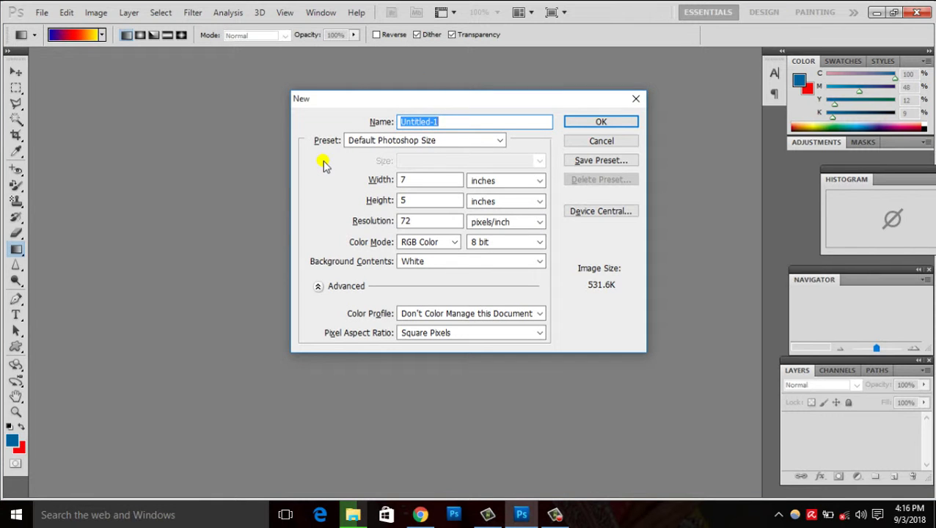
key("Return")
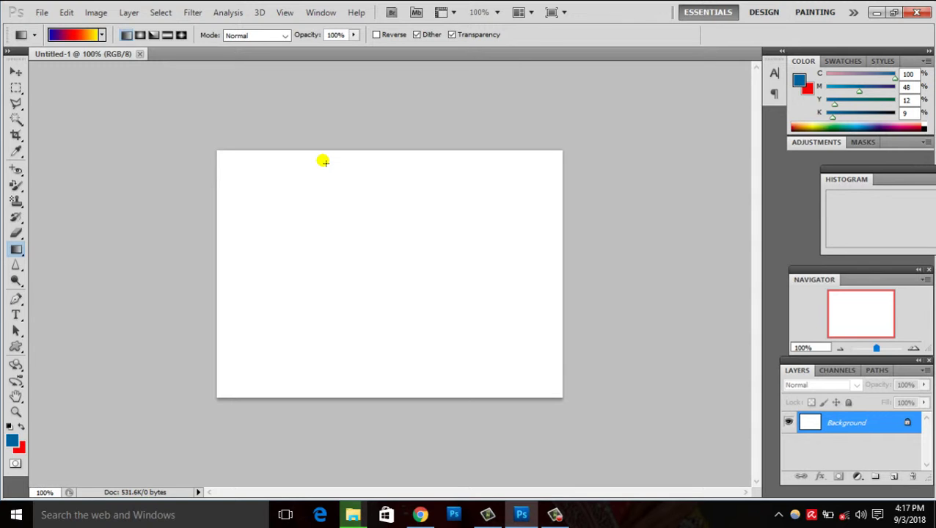
- Reselect the Gradient Tool and look over the saved tool presets
left_click(24, 249)
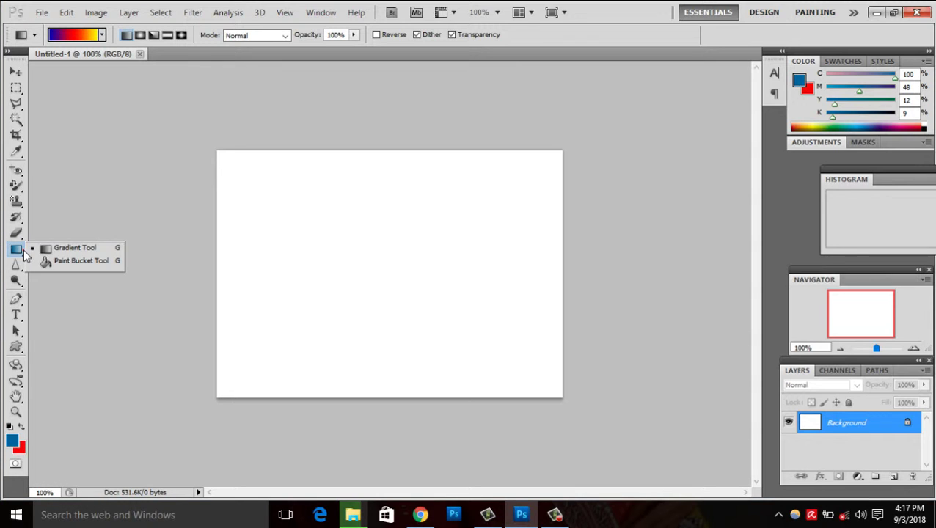
left_click(47, 247)
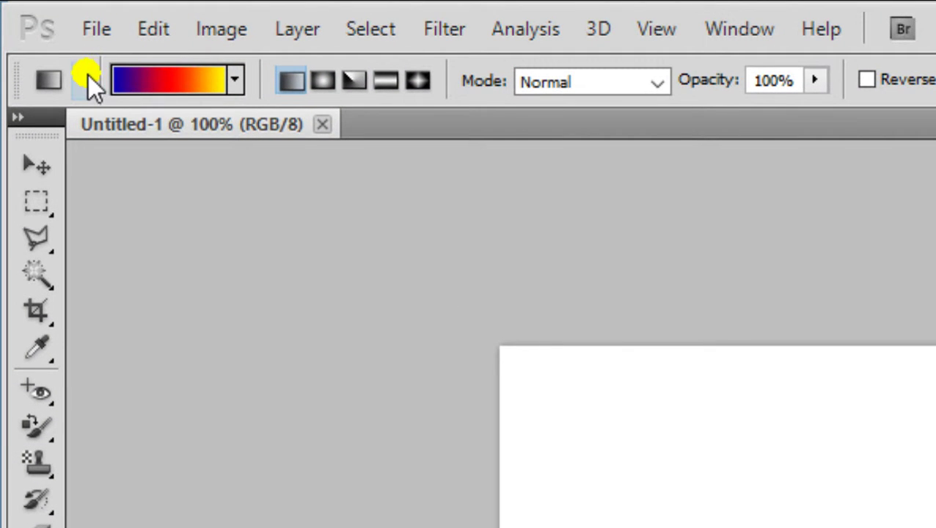
left_click(86, 80)
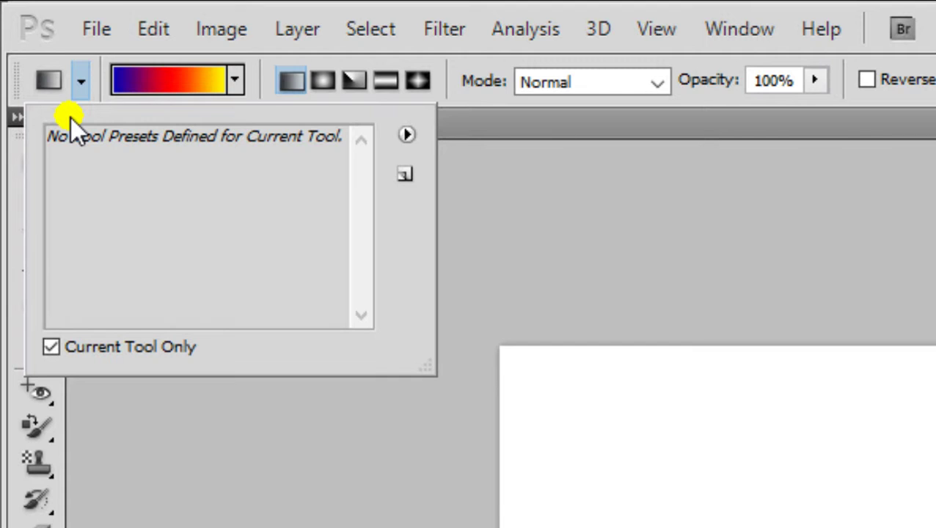
left_click(456, 271)
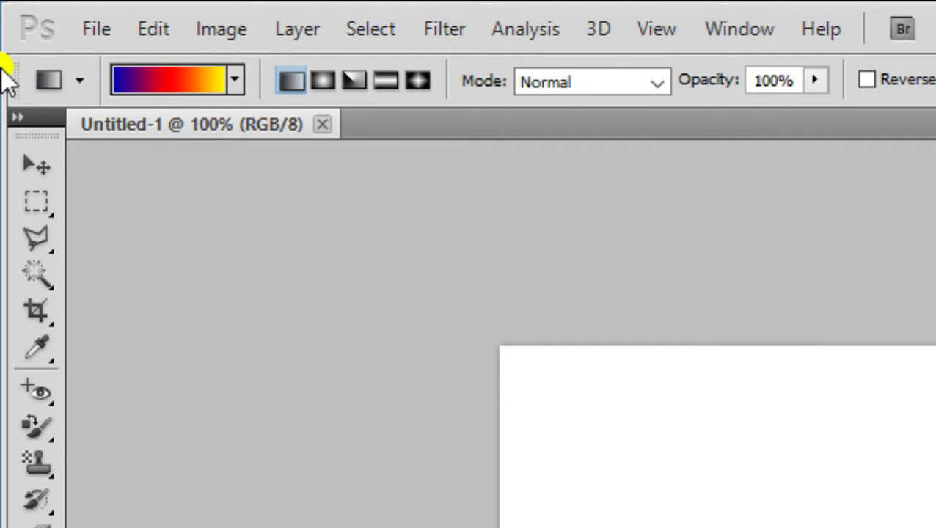
- Choose the Spectrum rainbow preset from the gradient picker
left_click(236, 81)
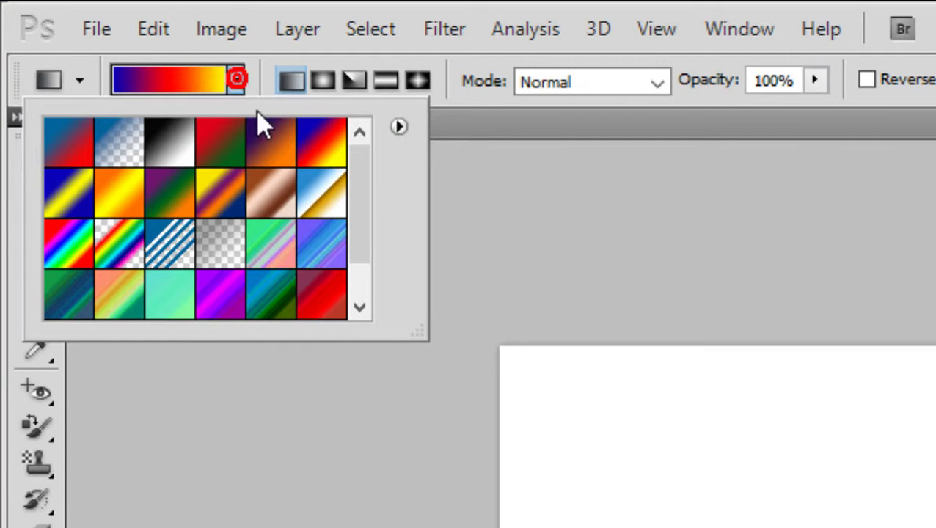
mouse_move(366, 181)
left_mouse_down()
mouse_move(370, 250)
mouse_move(360, 181)
mouse_move(348, 218)
mouse_move(343, 180)
mouse_move(343, 222)
left_mouse_up()
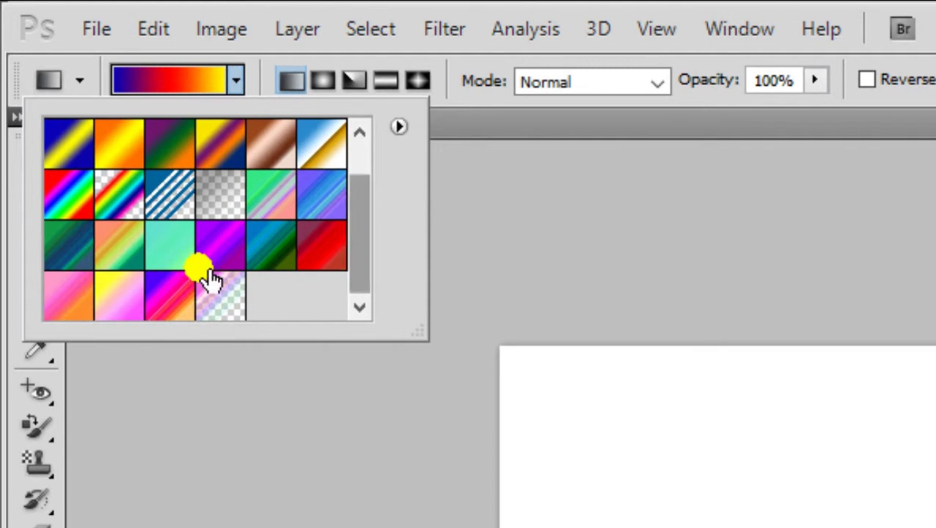
left_click(114, 248)
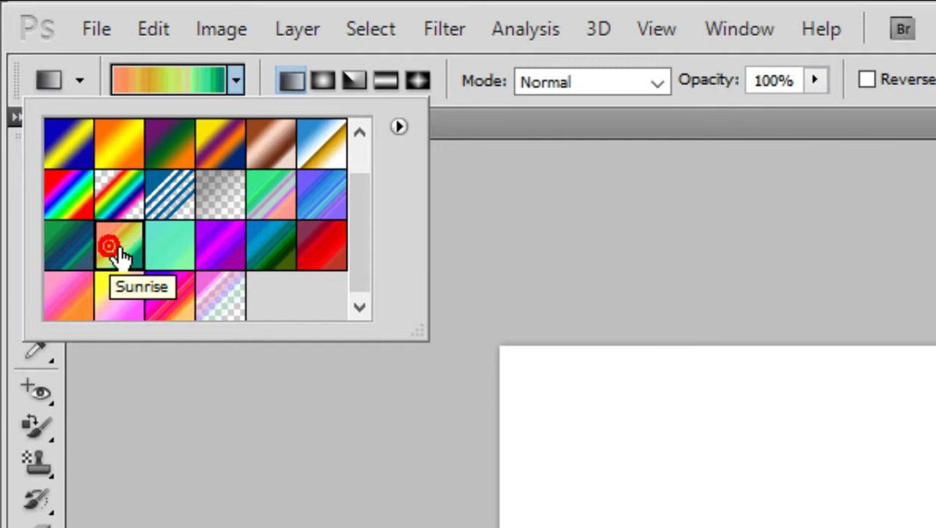
double_click(89, 197)
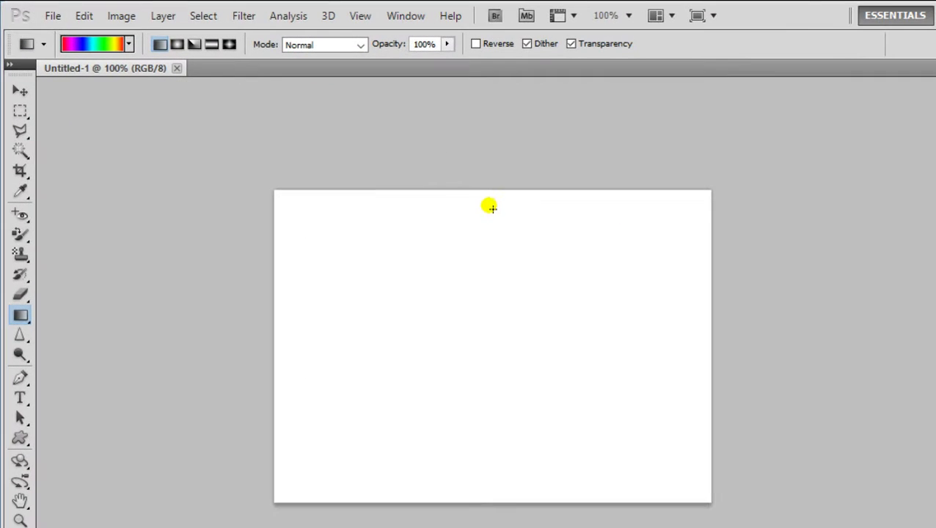
- Drag linear spectrum gradients in several directions, ending with red-to-yellow horizontal bands top to bottom
left_click_drag(490, 195, 486, 507)
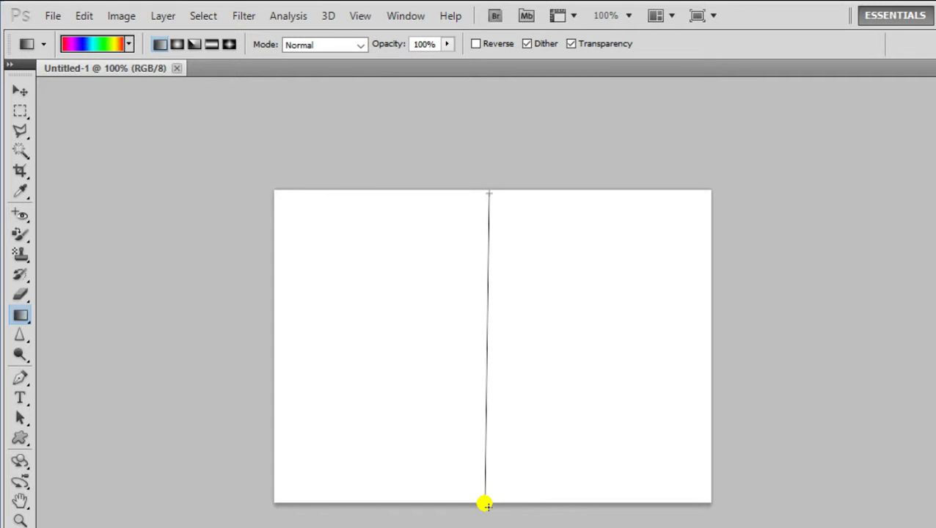
left_click_drag(487, 506, 487, 506)
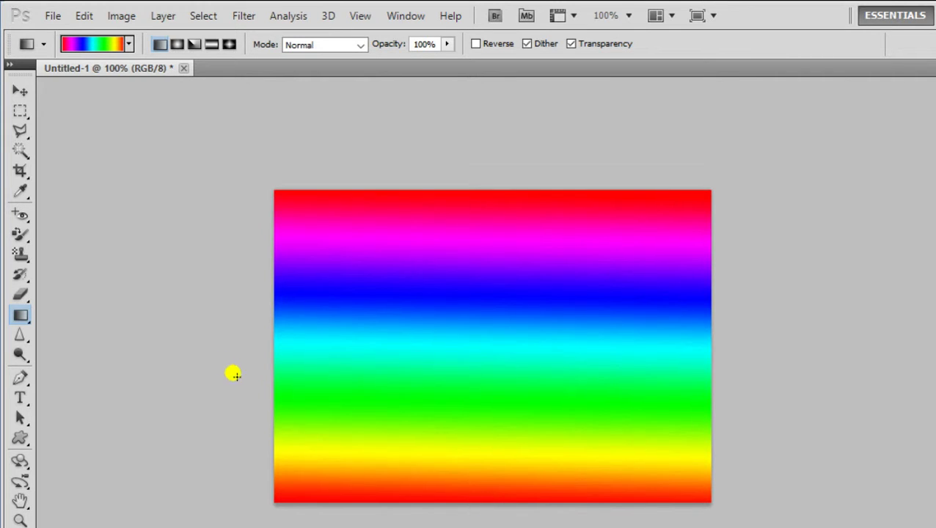
left_click_drag(260, 351, 719, 350)
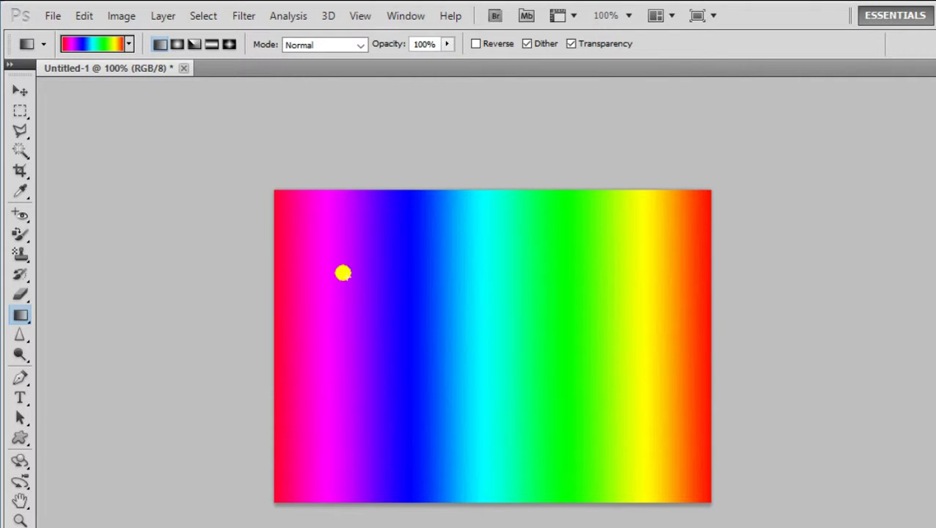
mouse_move(281, 210)
left_mouse_down()
mouse_move(690, 466)
mouse_move(708, 499)
left_mouse_up()
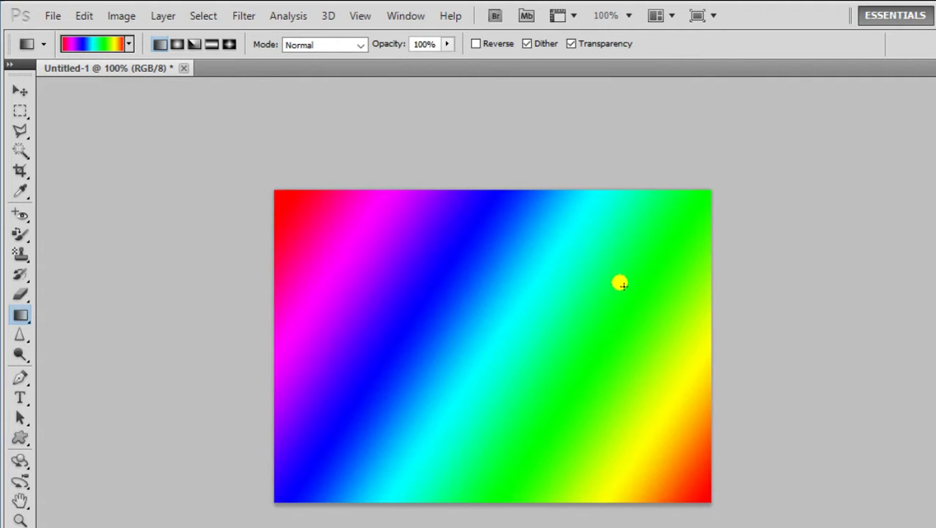
left_click_drag(653, 225, 178, 526)
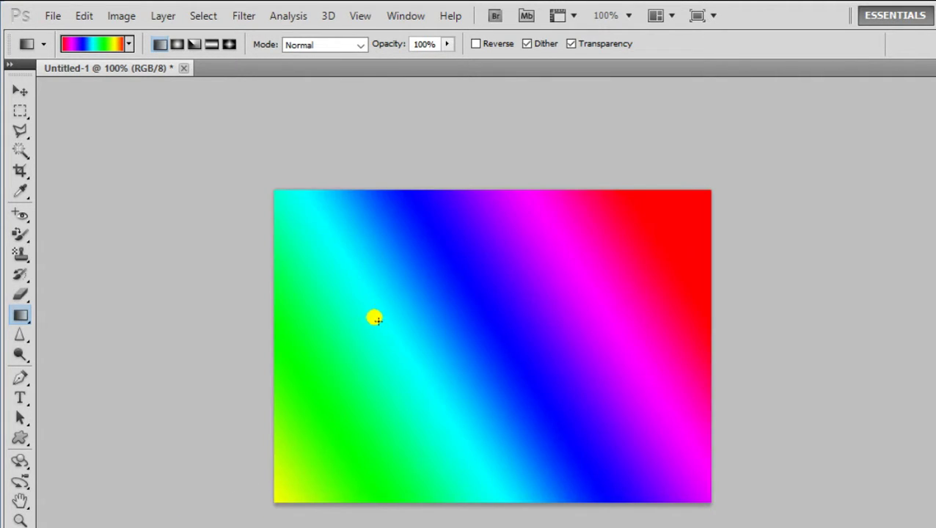
left_click_drag(372, 317, 525, 457)
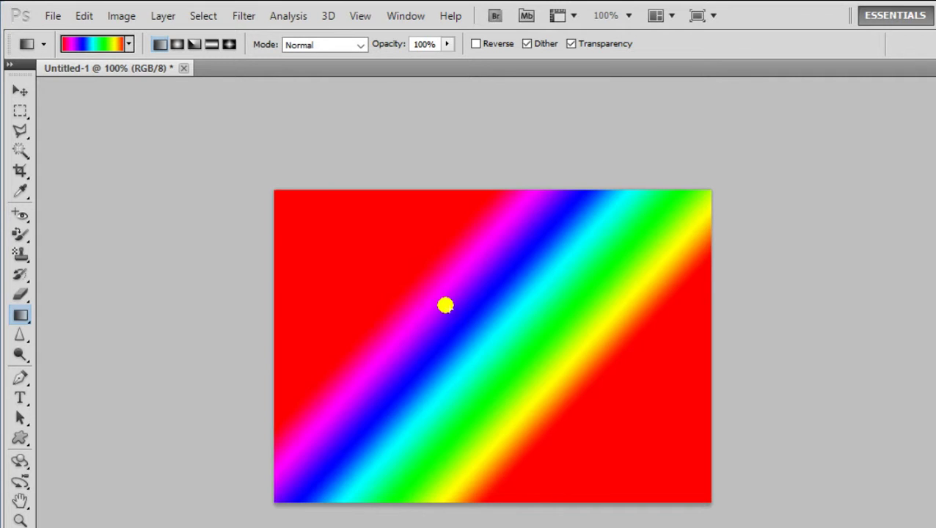
left_click_drag(383, 255, 691, 488)
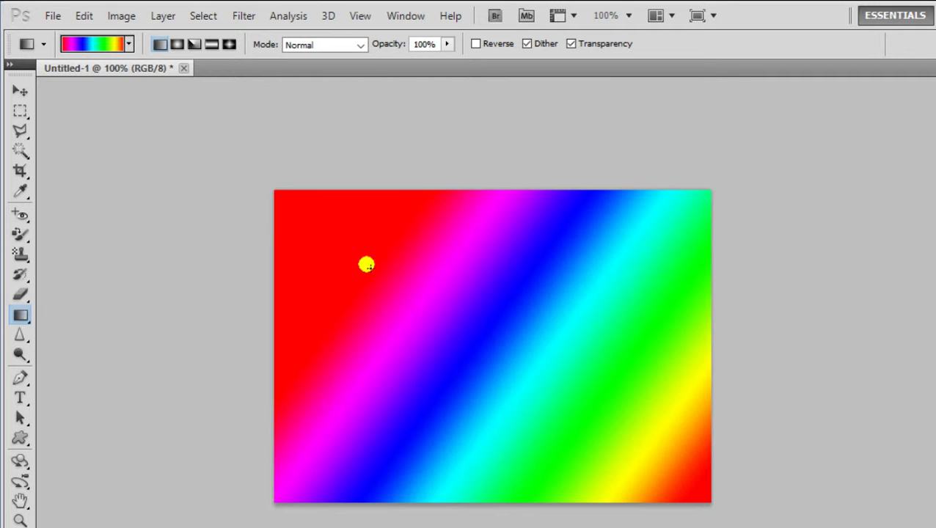
mouse_move(277, 222)
left_mouse_down()
mouse_move(615, 526)
mouse_move(664, 519)
left_mouse_up()
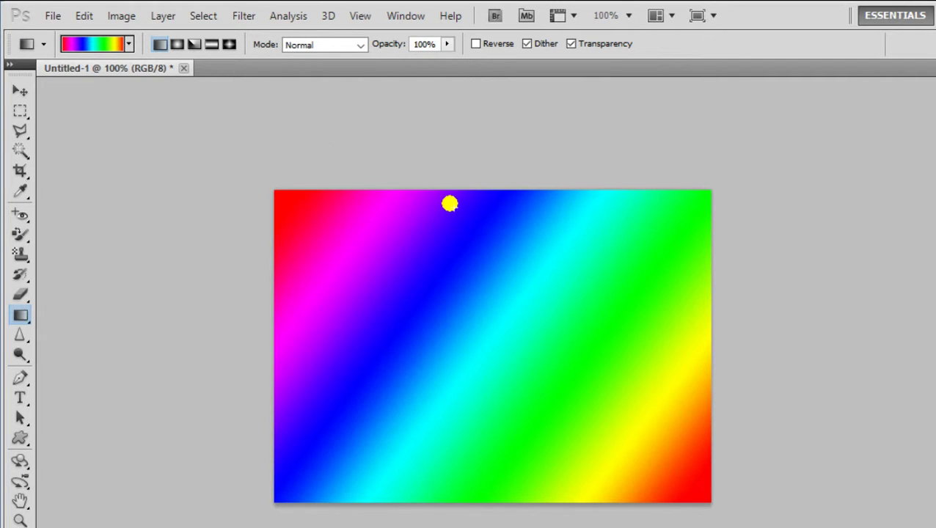
left_click_drag(449, 203, 469, 499)
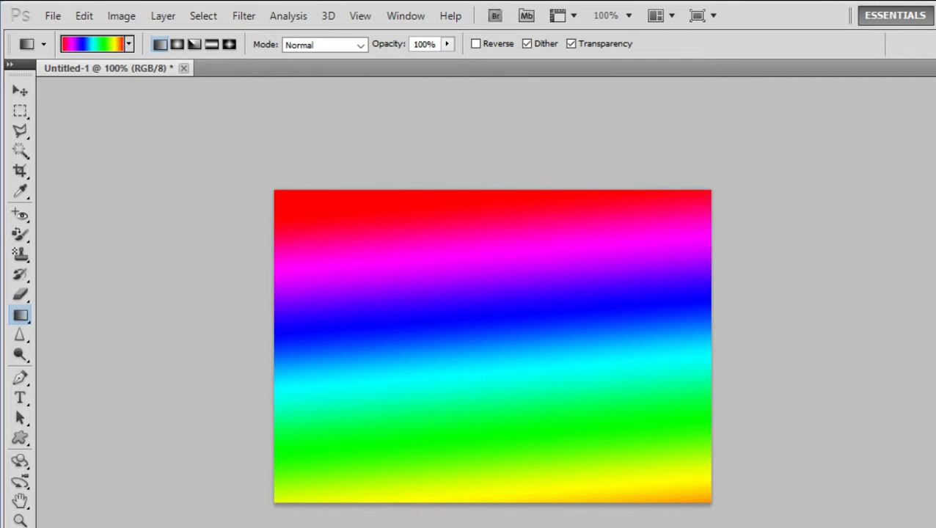
- Switch to Radial Gradient and draw radial rainbows downward from the canvas top
left_click(178, 44)
left_click_drag(486, 213, 485, 475)
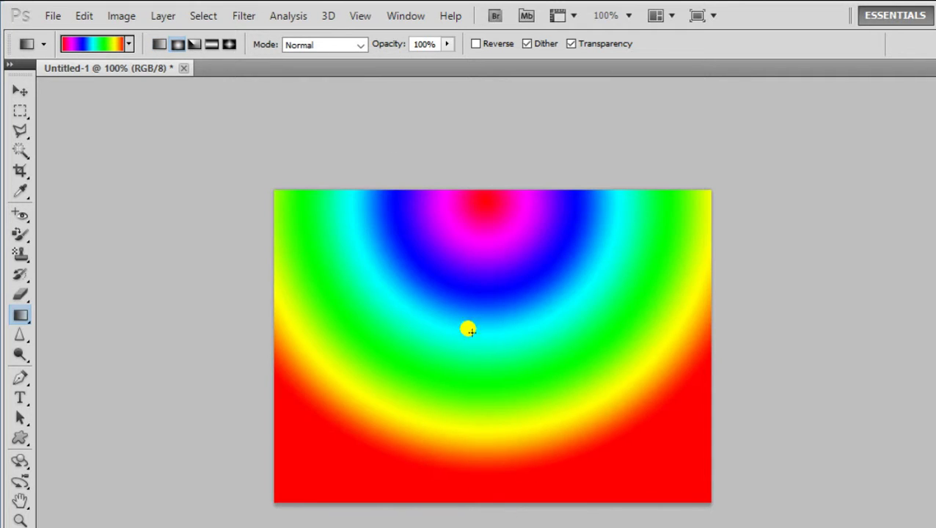
left_click_drag(475, 220, 479, 476)
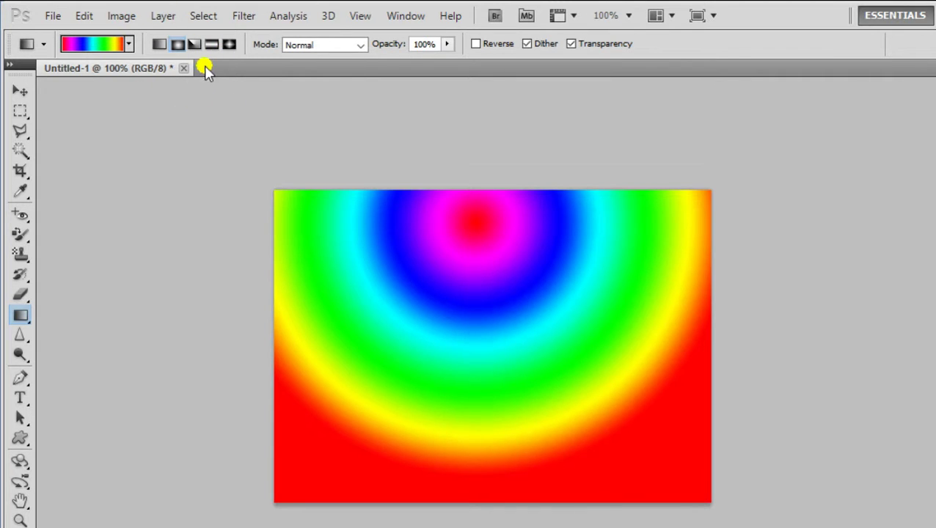
left_click(225, 48)
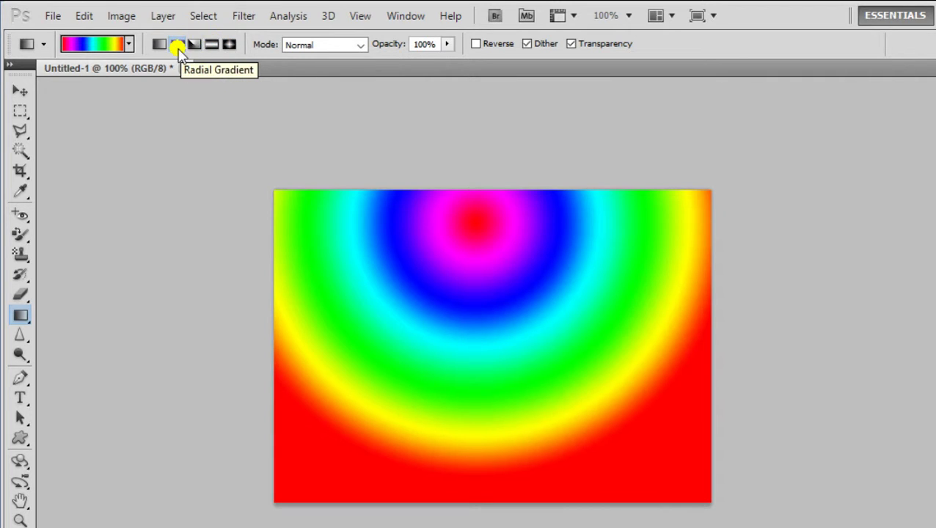
- Redraw the radial rainbow at several centres, then set the style to Linear
left_click(178, 46)
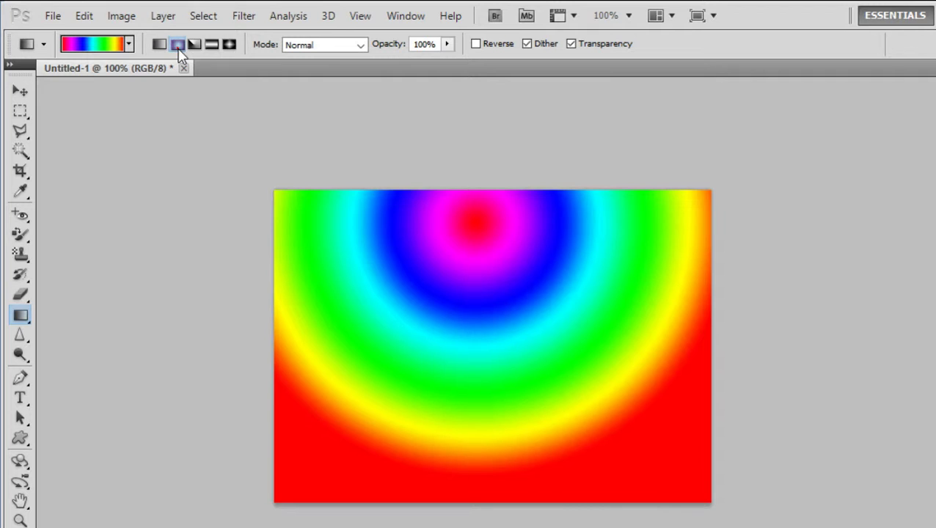
left_click_drag(478, 232, 477, 374)
mouse_move(489, 482)
left_mouse_down()
mouse_move(481, 190)
mouse_move(477, 504)
left_mouse_up()
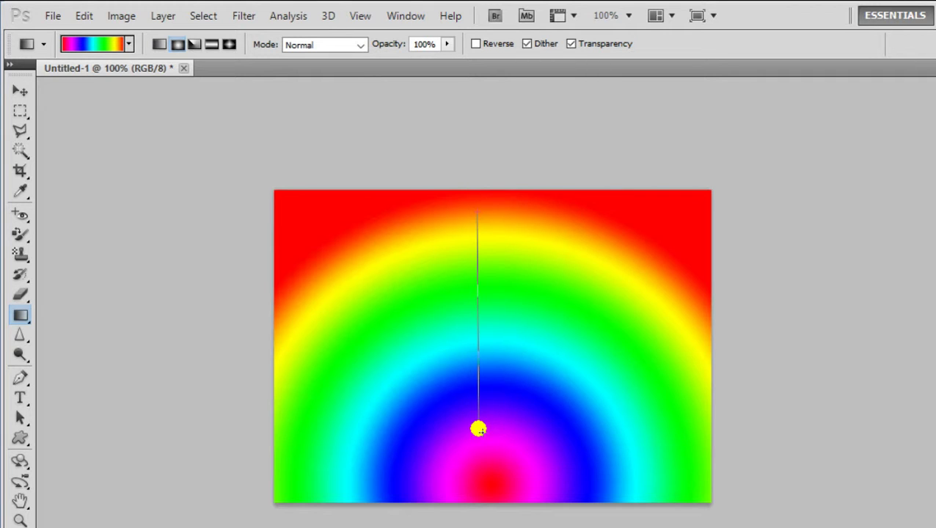
left_click_drag(312, 214, 678, 458)
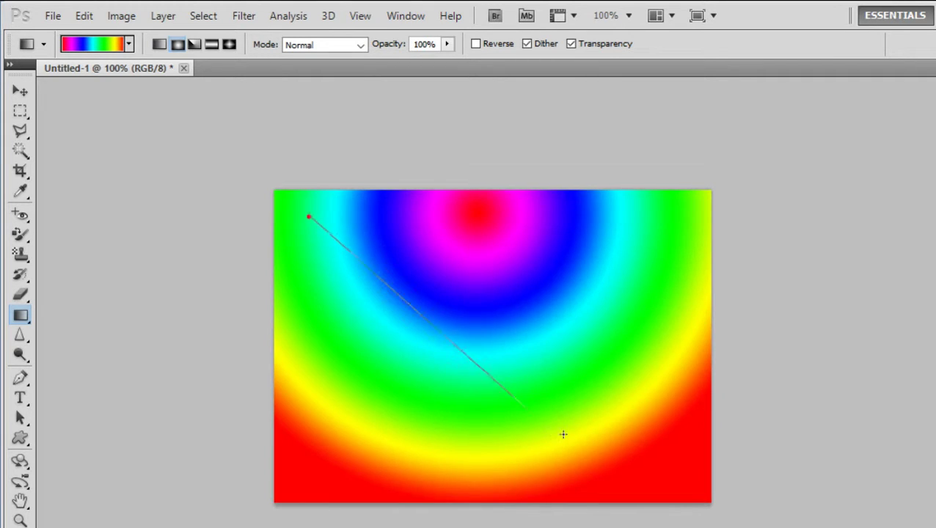
left_click_drag(382, 301, 652, 433)
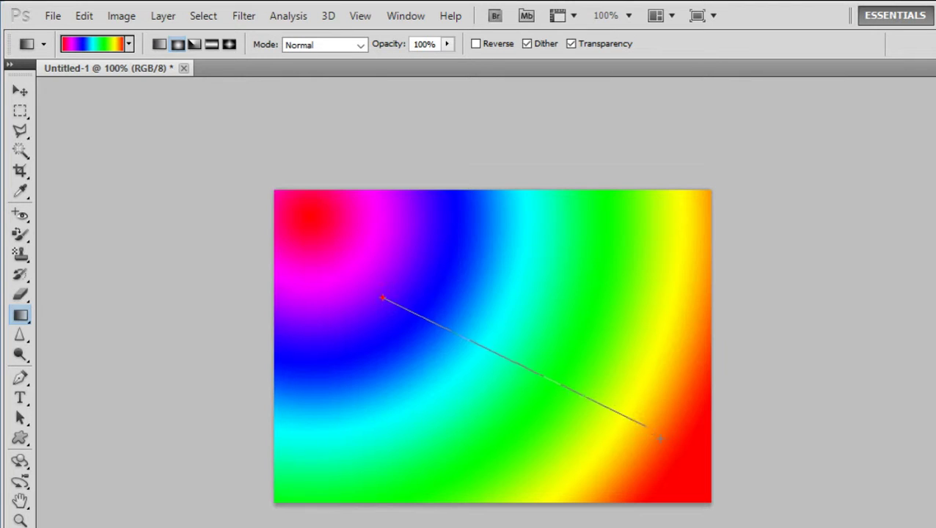
mouse_move(488, 183)
left_mouse_down()
mouse_move(516, 477)
mouse_move(489, 216)
left_mouse_up()
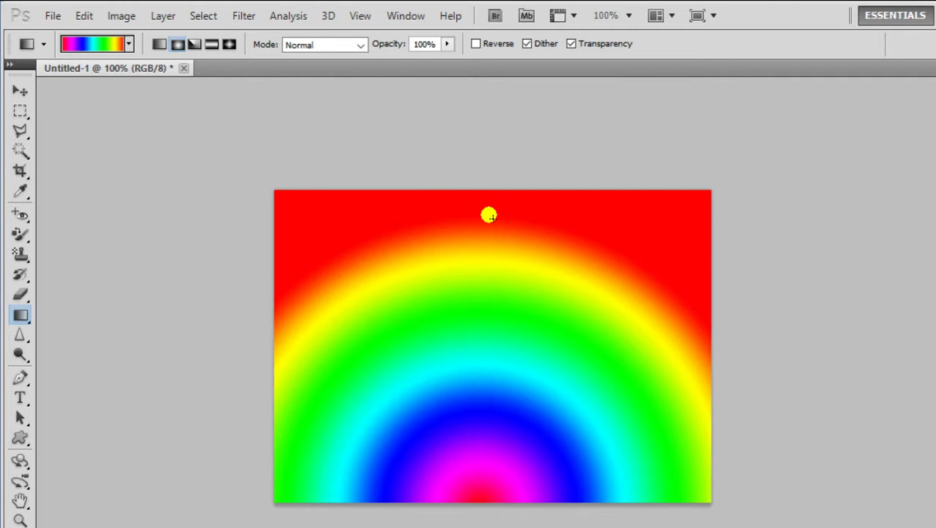
left_click(159, 44)
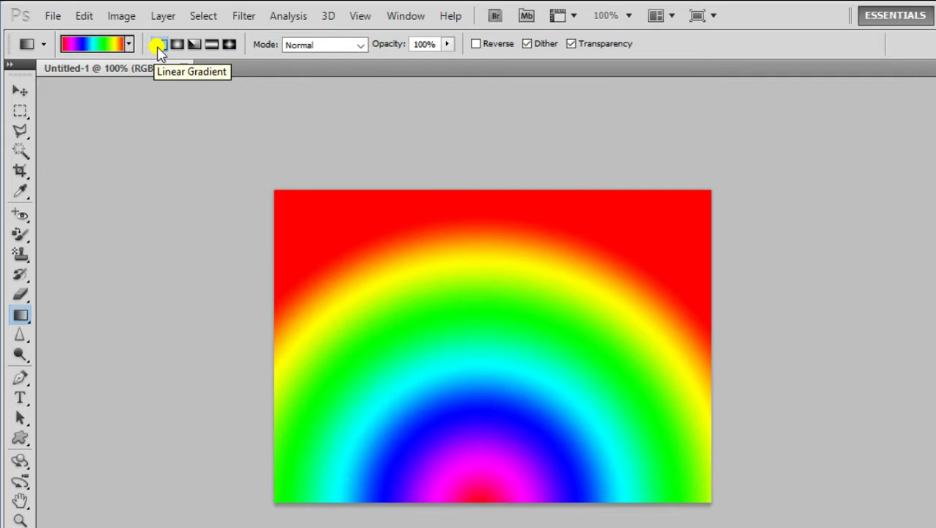
- Draw linear gradients vertically and diagonally, then select the Angle gradient style
mouse_move(471, 192)
left_mouse_down()
mouse_move(475, 385)
mouse_move(491, 496)
left_mouse_up()
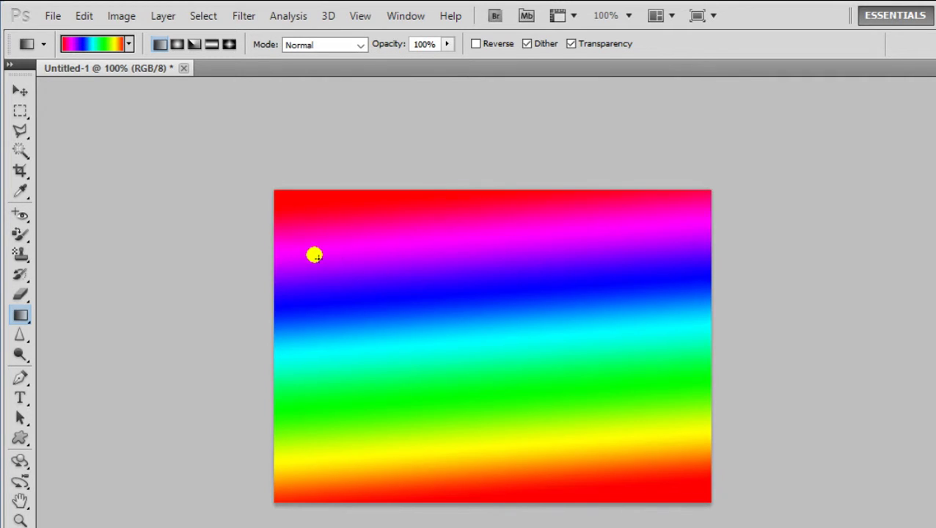
mouse_move(268, 234)
left_mouse_down()
mouse_move(644, 514)
mouse_move(670, 509)
left_mouse_up()
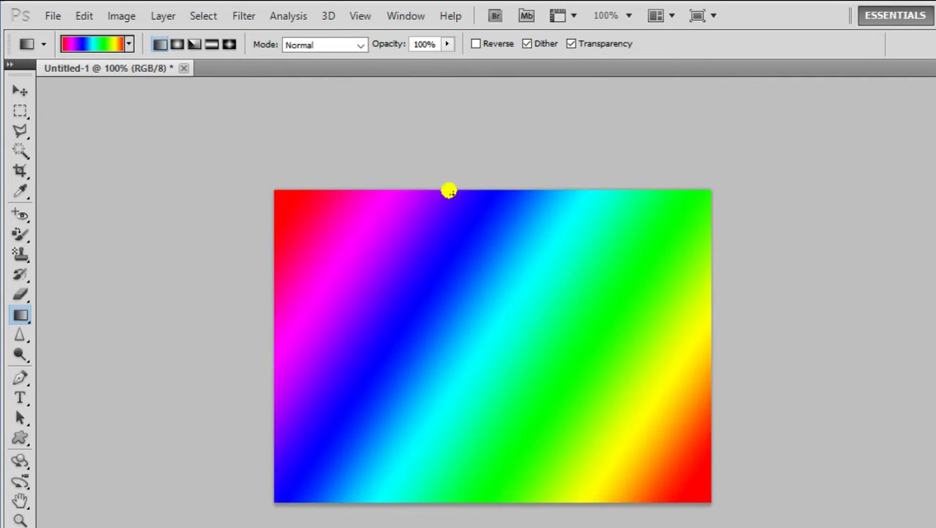
left_click(177, 44)
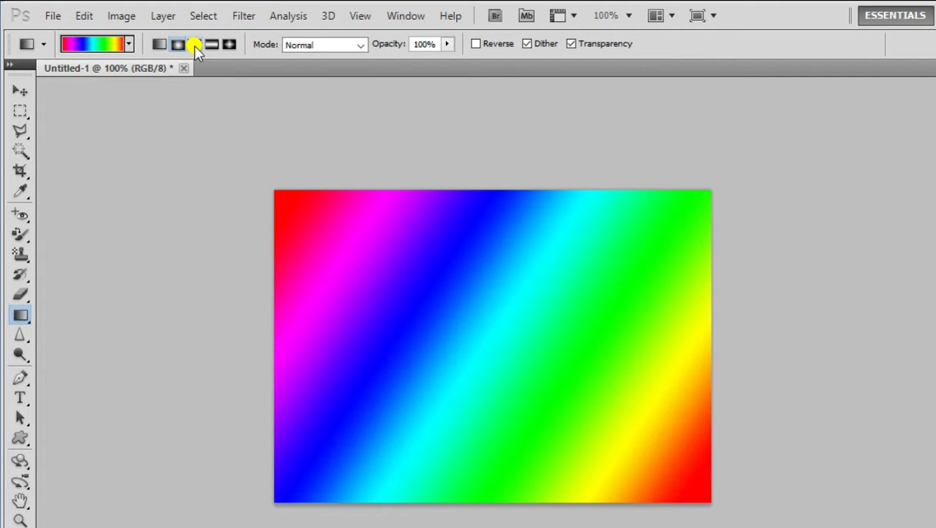
left_click(193, 44)
- Draw angle rainbow gradients at several centres, ending centred on the left edge
mouse_move(452, 192)
left_mouse_down()
mouse_move(517, 520)
mouse_move(485, 521)
left_mouse_up()
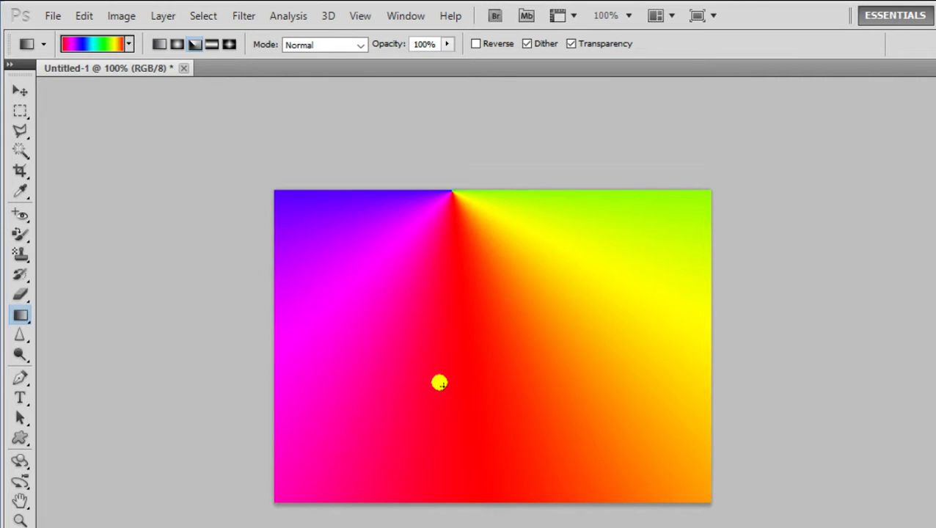
left_click_drag(395, 312, 606, 521)
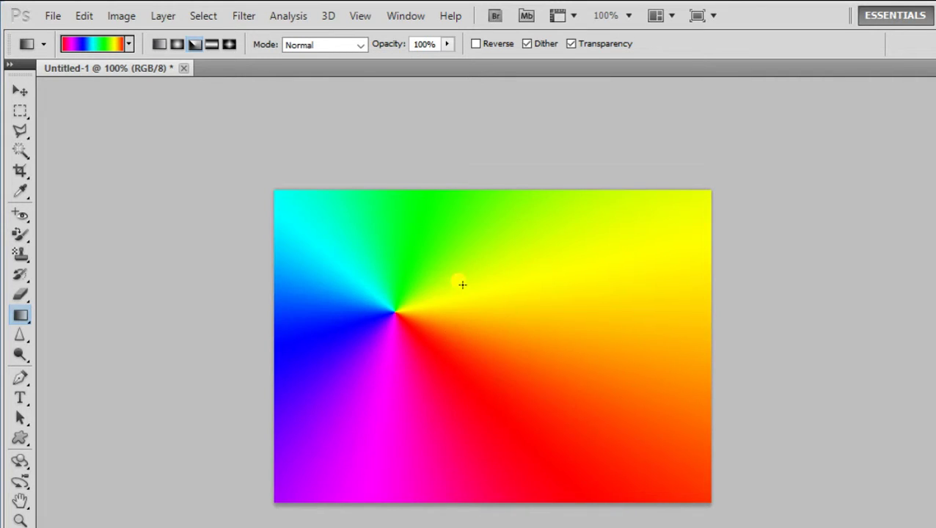
left_click_drag(468, 279, 592, 507)
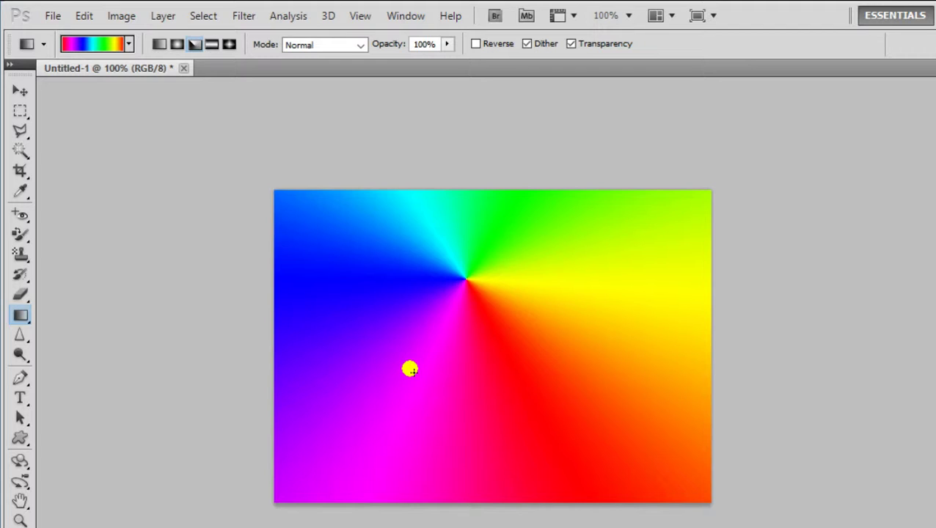
left_click_drag(550, 228, 553, 469)
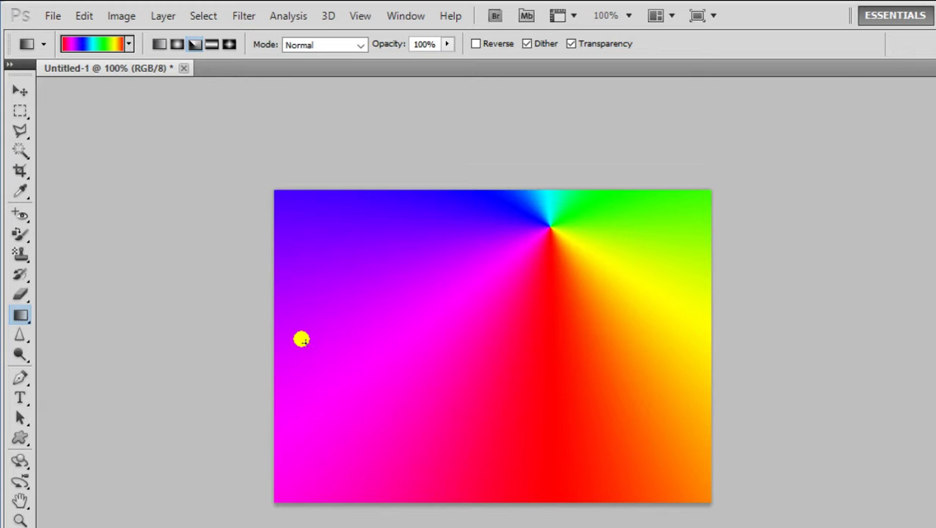
left_click_drag(301, 339, 931, 325)
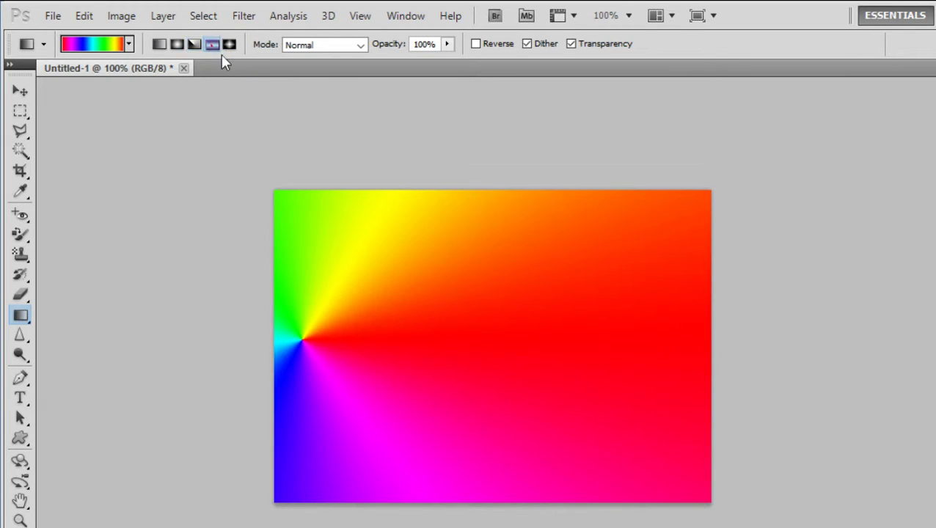
- Draw reflected rainbow gradients ending on an upper-left to lower-right diagonal, then start a Diamond gradient
left_click_drag(314, 309, 681, 342)
left_click_drag(271, 349, 748, 347)
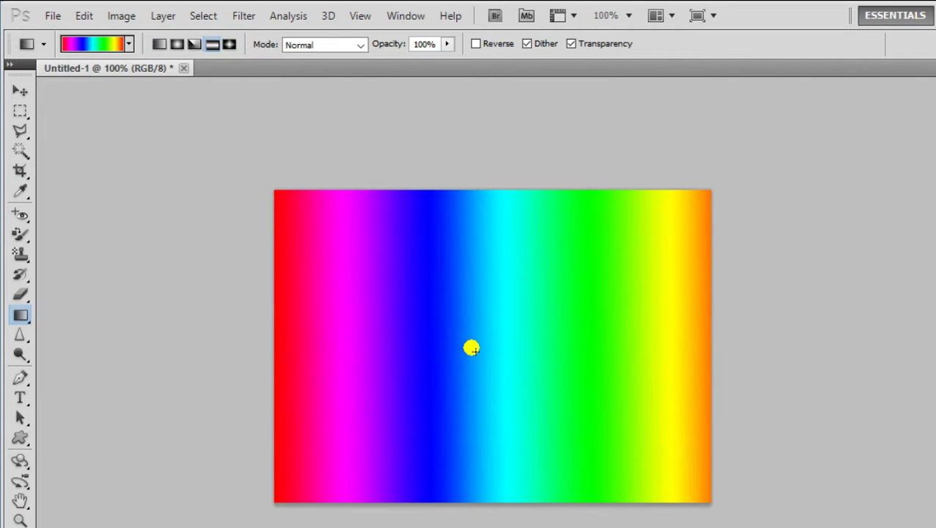
left_click_drag(399, 267, 701, 493)
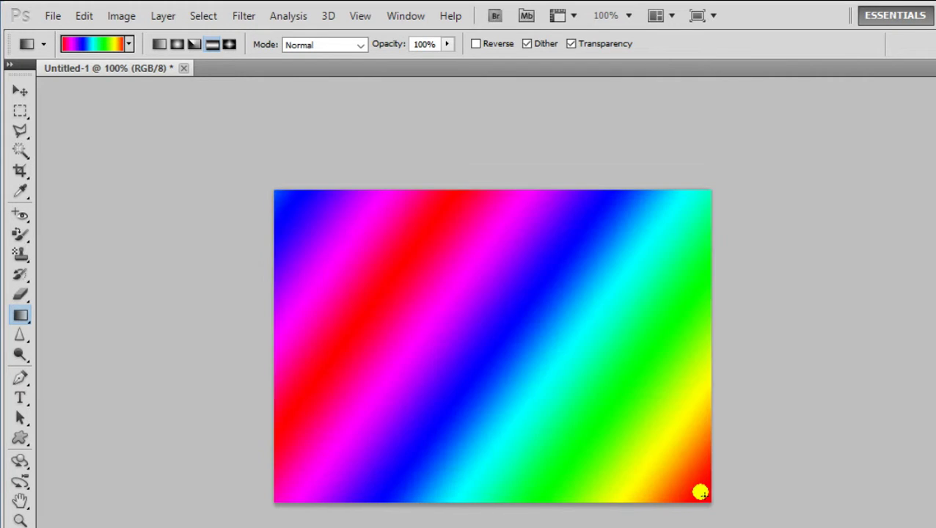
left_click(229, 45)
left_click_drag(364, 214, 604, 423)
- Draw diamond rainbow gradients at many spots—top, edges, corners, middle—to compare results
left_click_drag(545, 400, 576, 453)
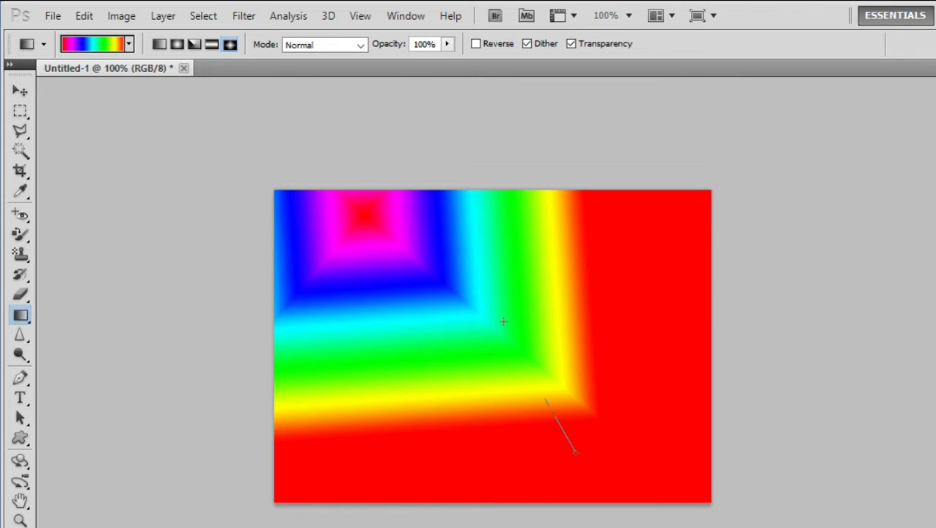
left_click_drag(503, 321, 468, 259)
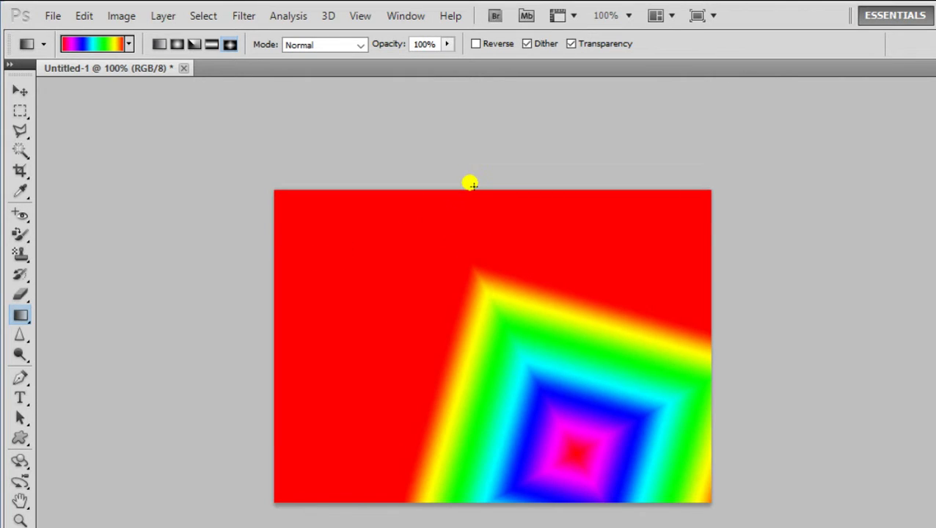
left_click_drag(472, 183, 482, 527)
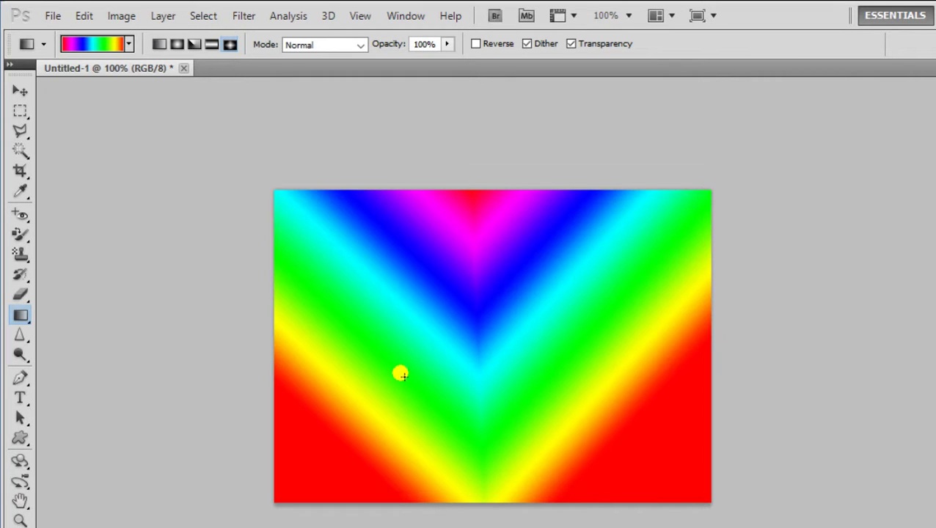
left_click_drag(276, 354, 800, 359)
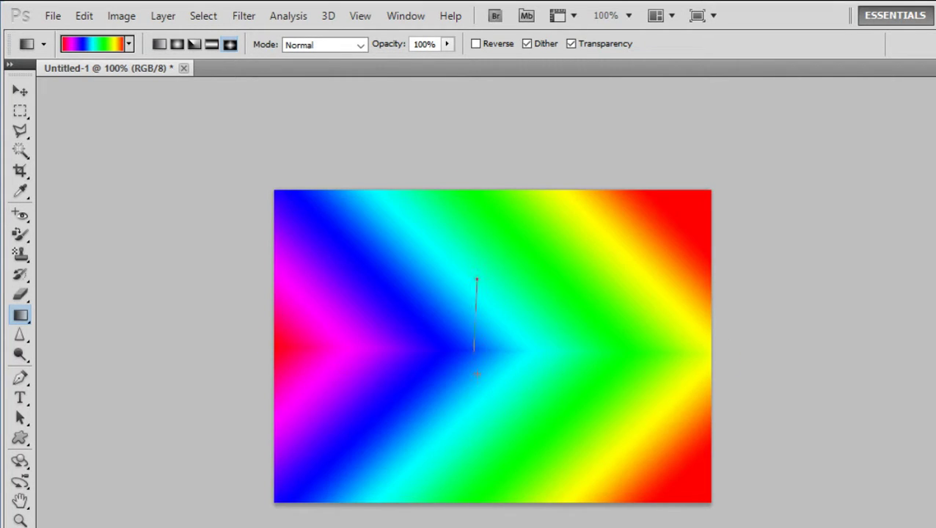
left_click_drag(477, 374, 473, 380)
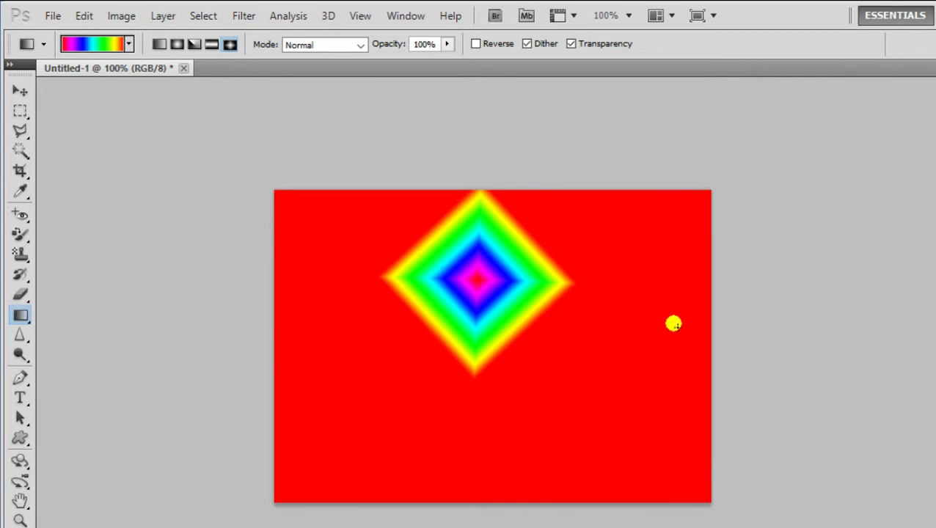
left_click_drag(673, 311, 648, 456)
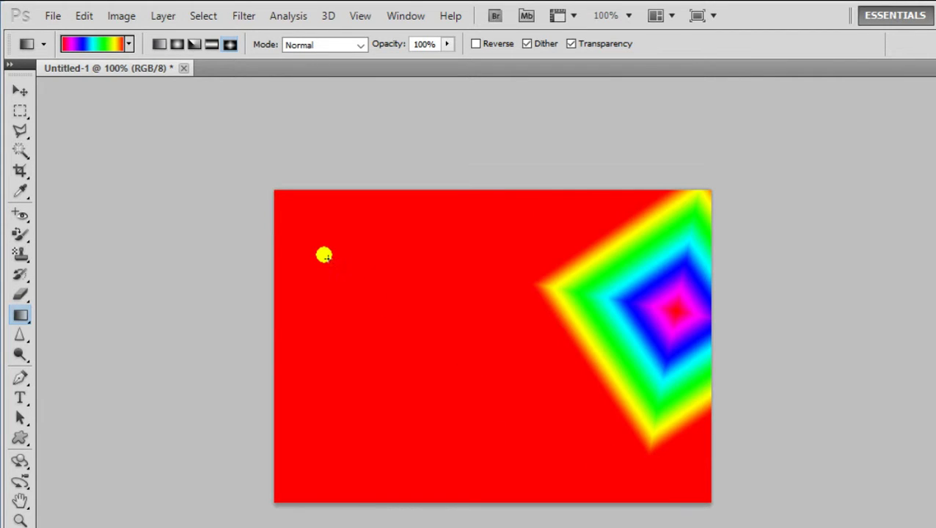
left_click_drag(324, 255, 356, 380)
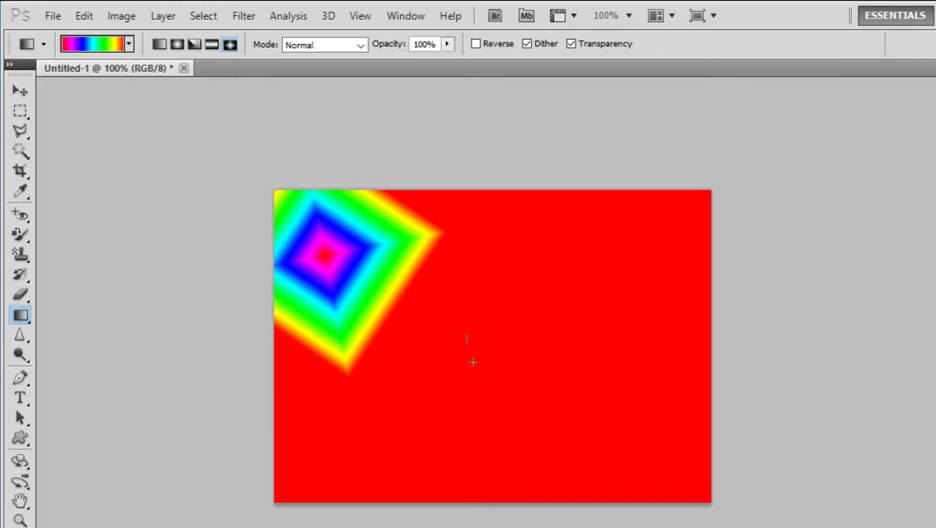
left_click_drag(467, 335, 473, 364)
left_click_drag(472, 237, 469, 414)
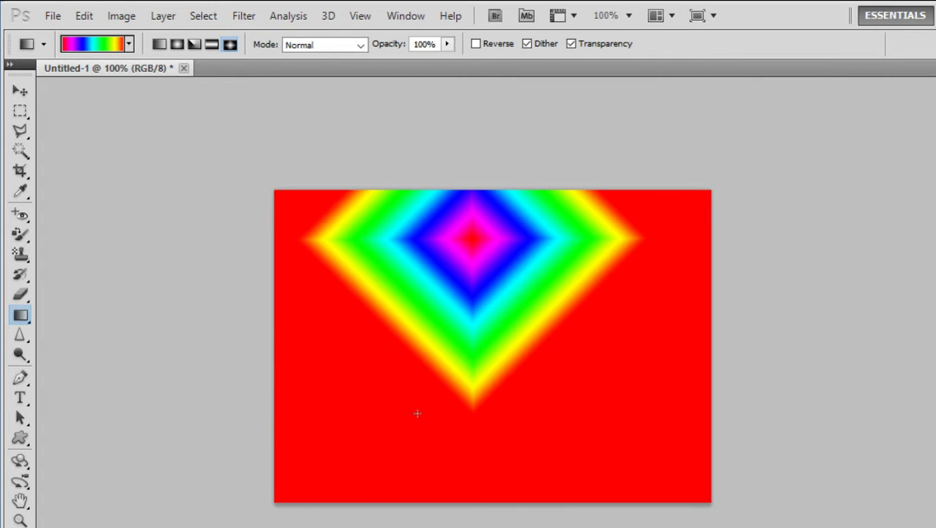
left_click_drag(320, 345, 433, 412)
left_click_drag(517, 315, 517, 405)
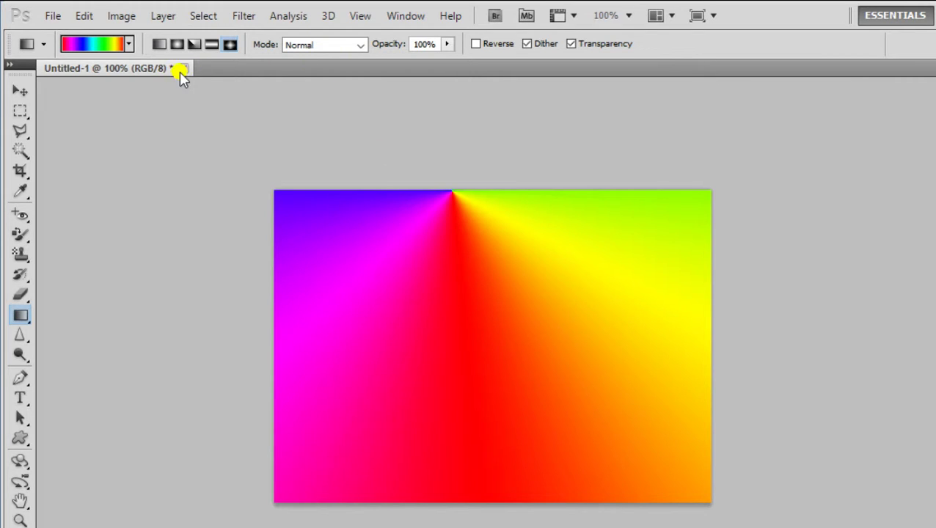
- Cancel closing the document, and open then close the gradient editor unchanged
left_click(184, 68)
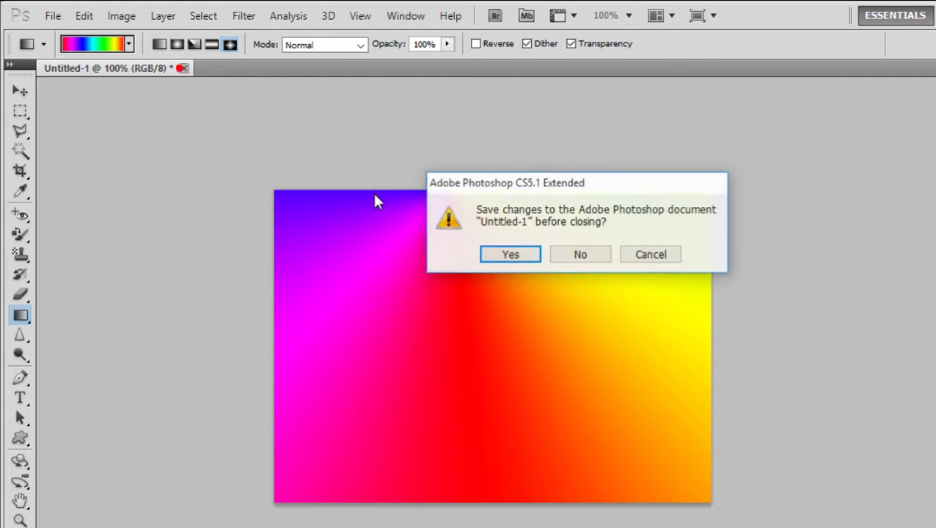
left_click(650, 256)
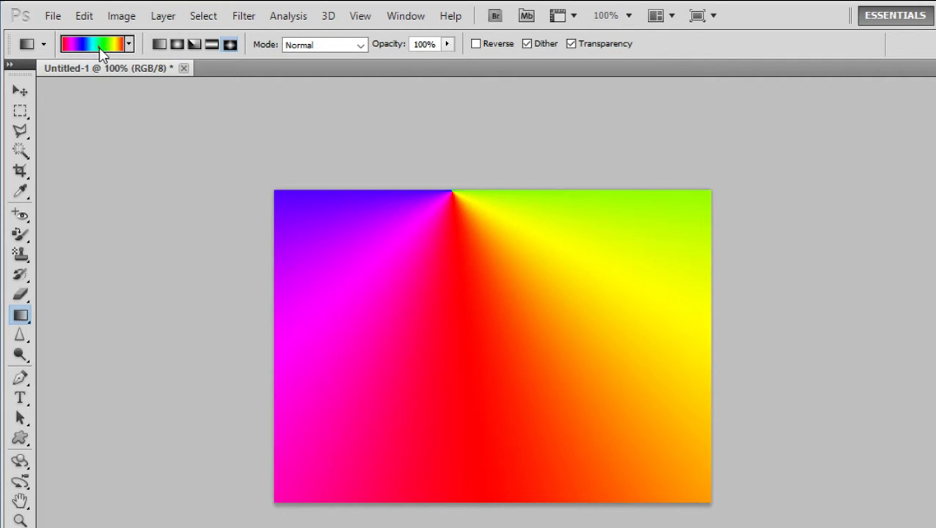
left_click(100, 47)
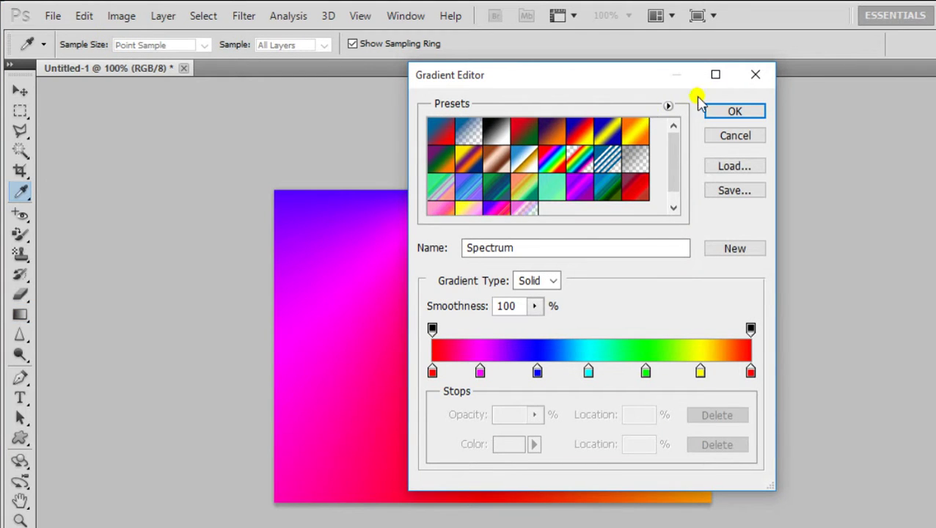
left_click(760, 78)
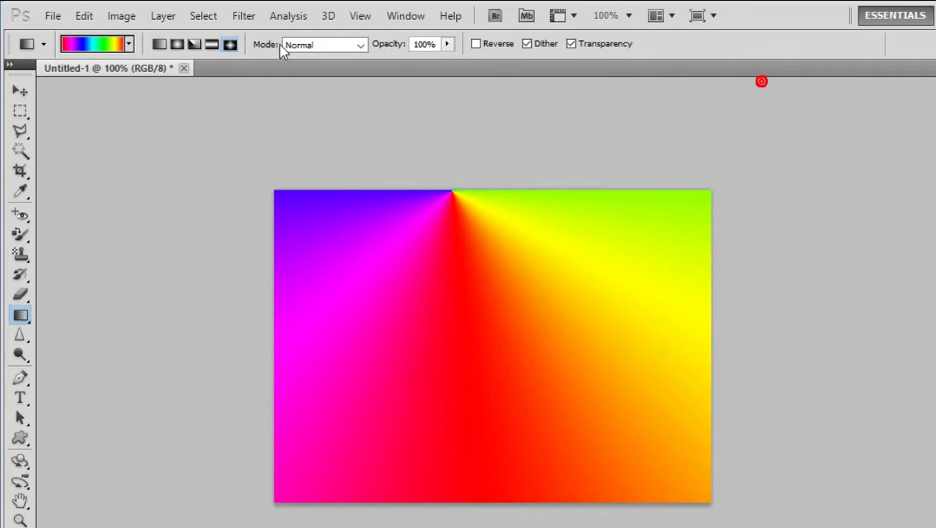
- Append the Metals set to the gradient presets and choose the grey metallic gradient
left_click(129, 45)
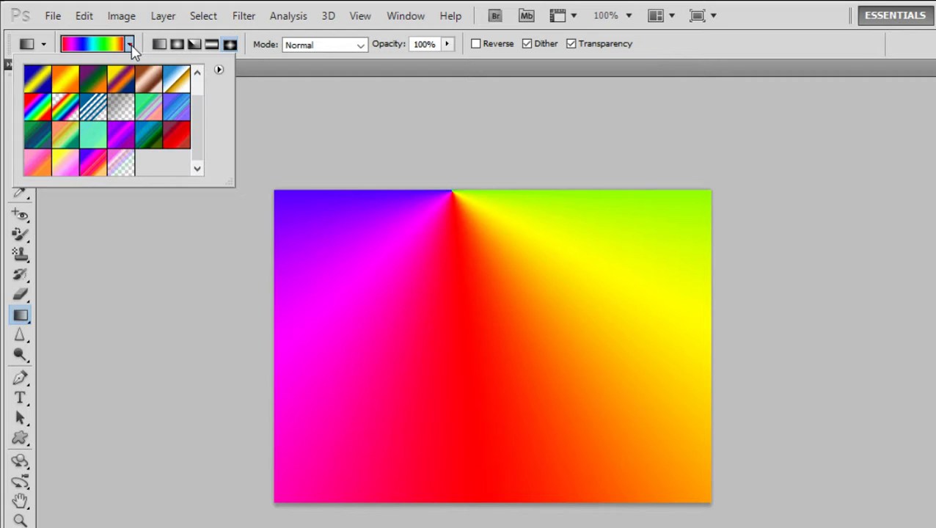
left_click(219, 71)
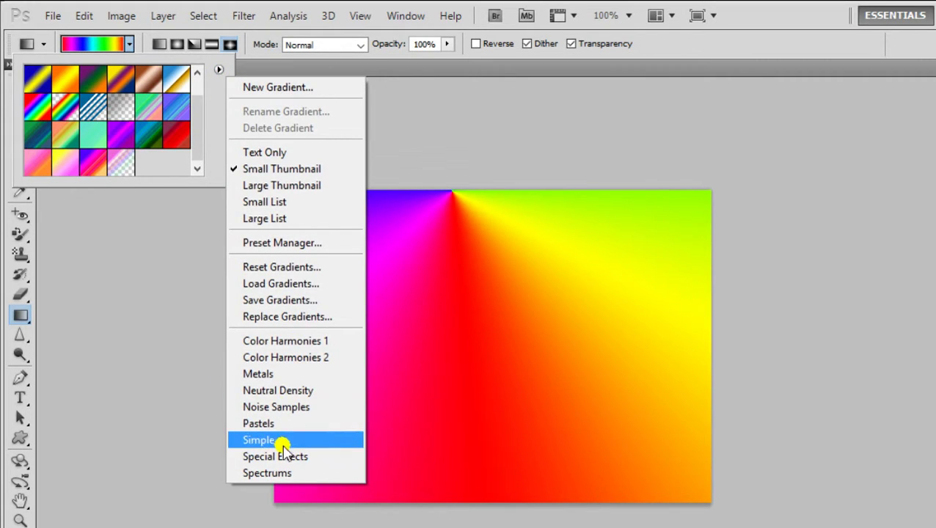
left_click(258, 375)
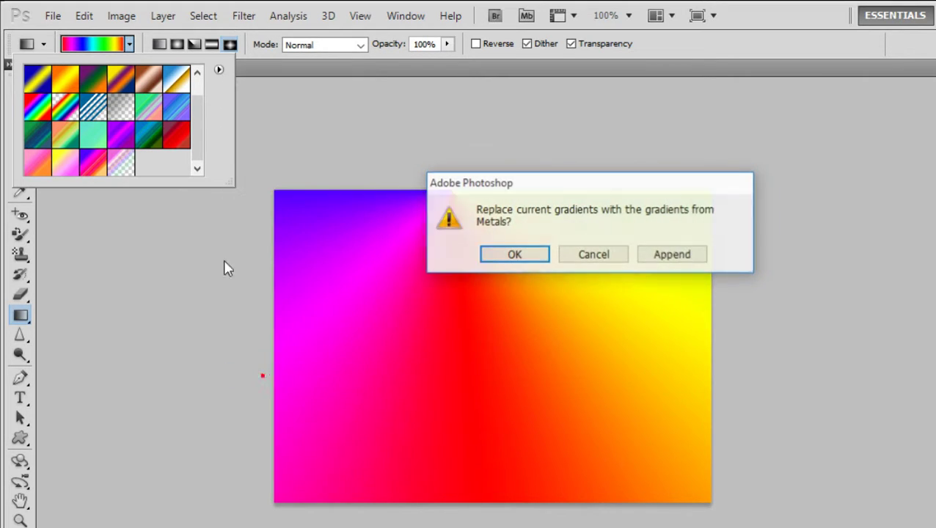
left_click(677, 254)
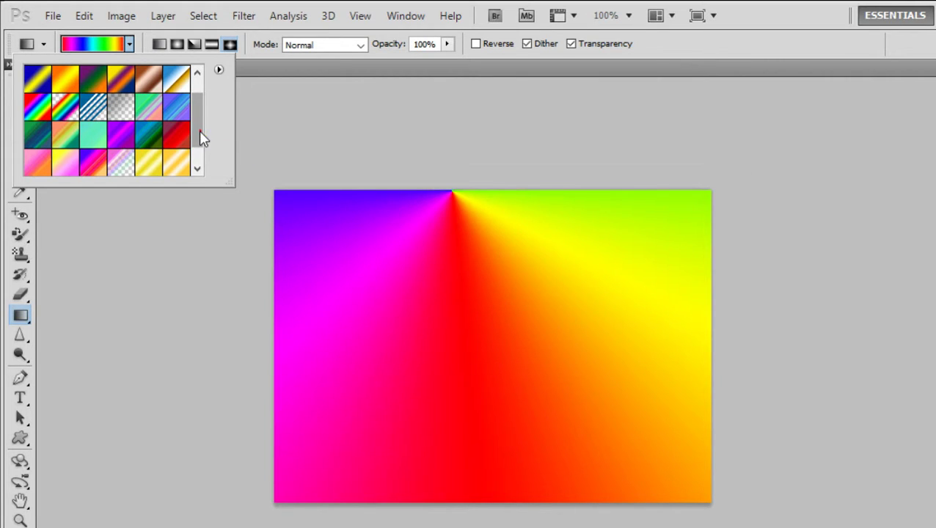
left_click(196, 170)
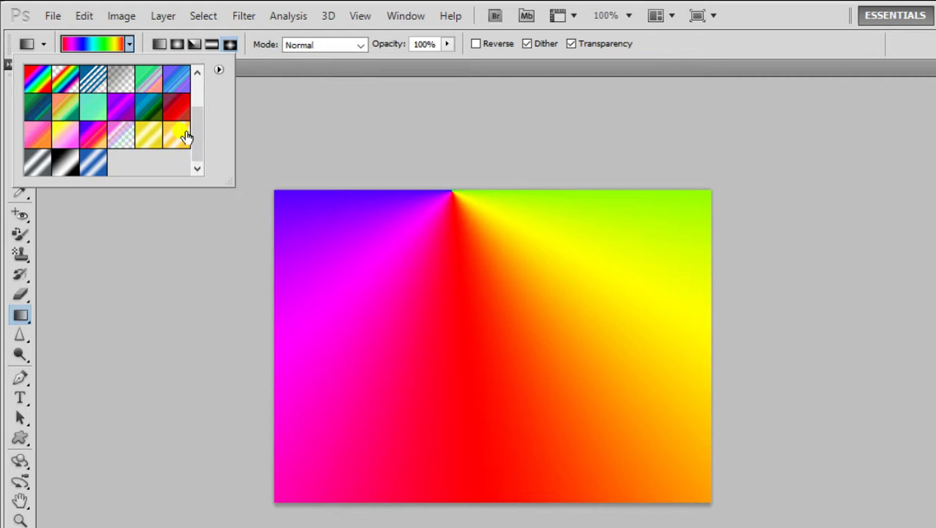
left_click(47, 171)
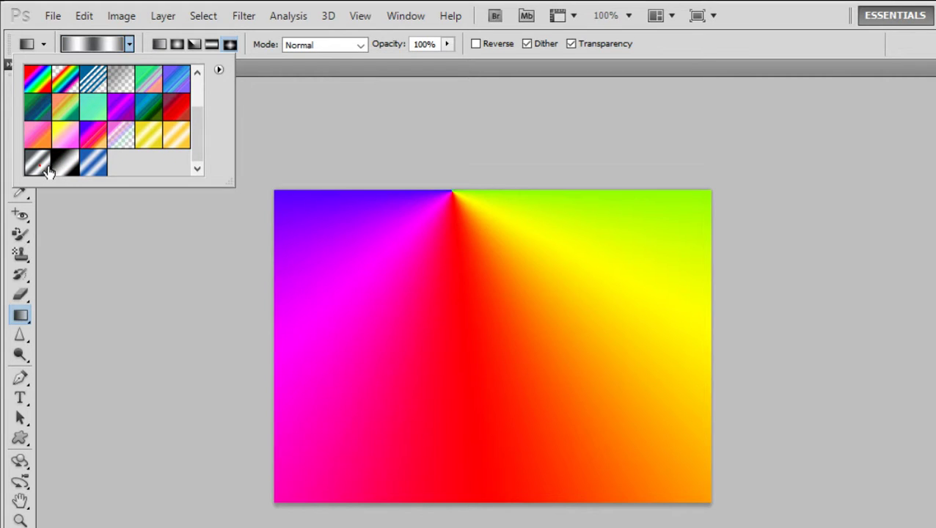
- Fill the canvas with metallic diamond gradients, the last centred in the upper-left area
left_click(591, 334)
mouse_move(591, 331)
left_mouse_down()
mouse_move(504, 247)
mouse_move(487, 508)
left_mouse_up()
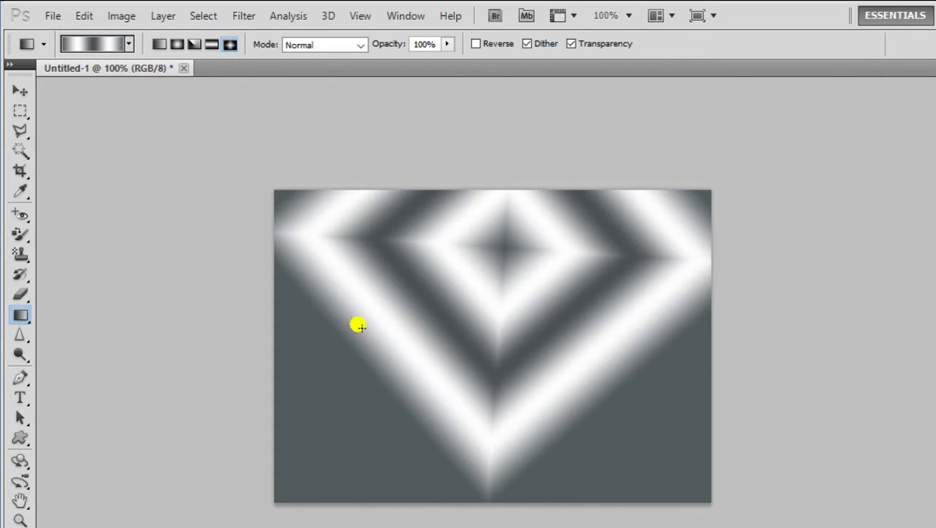
left_click_drag(348, 300, 618, 497)
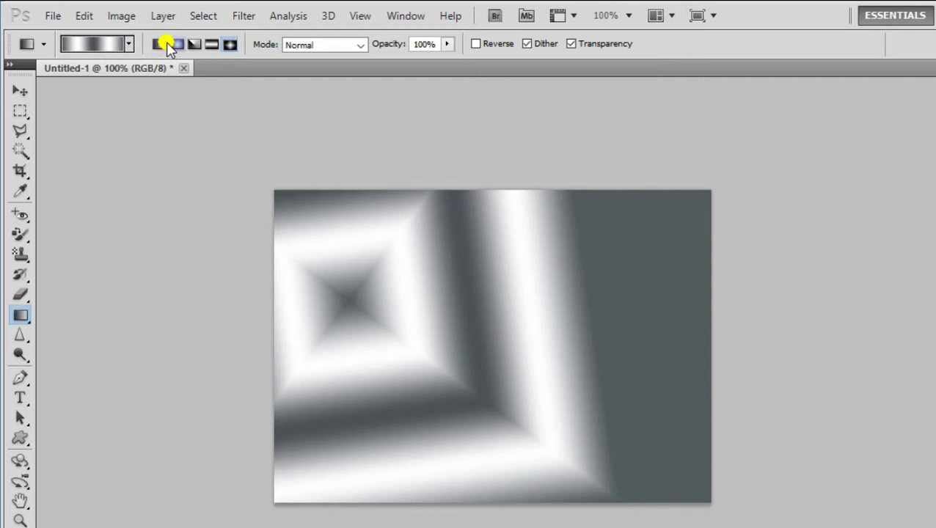
- Select the Blue, Red, Yellow preset and open it in the Gradient Editor
left_click(129, 44)
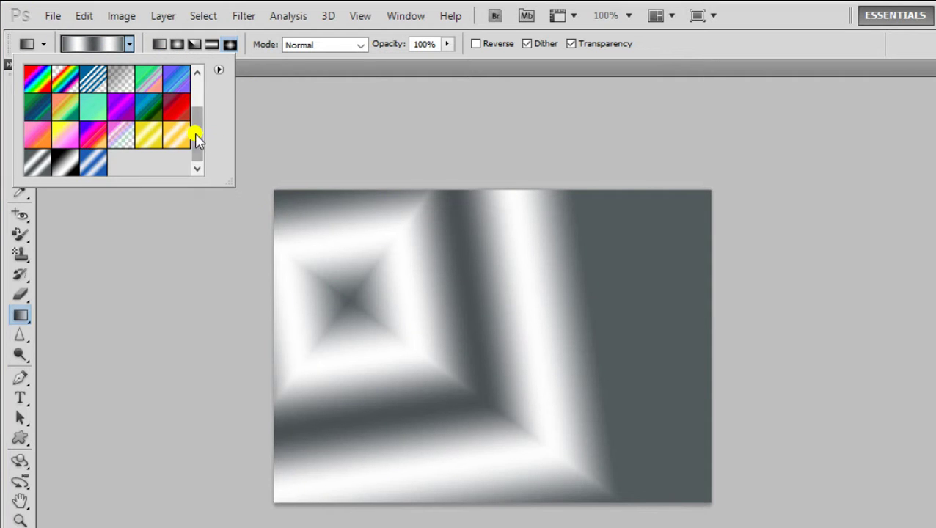
left_click_drag(196, 140, 199, 85)
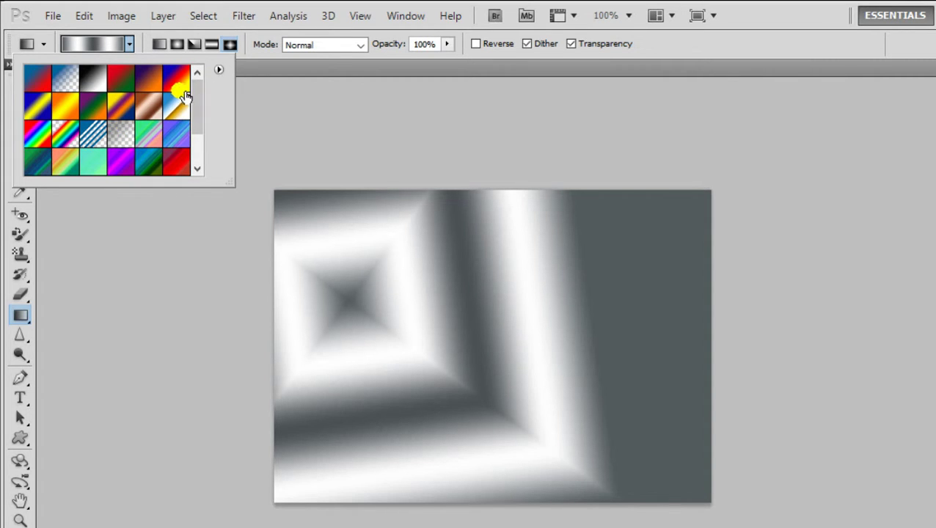
left_click(187, 89)
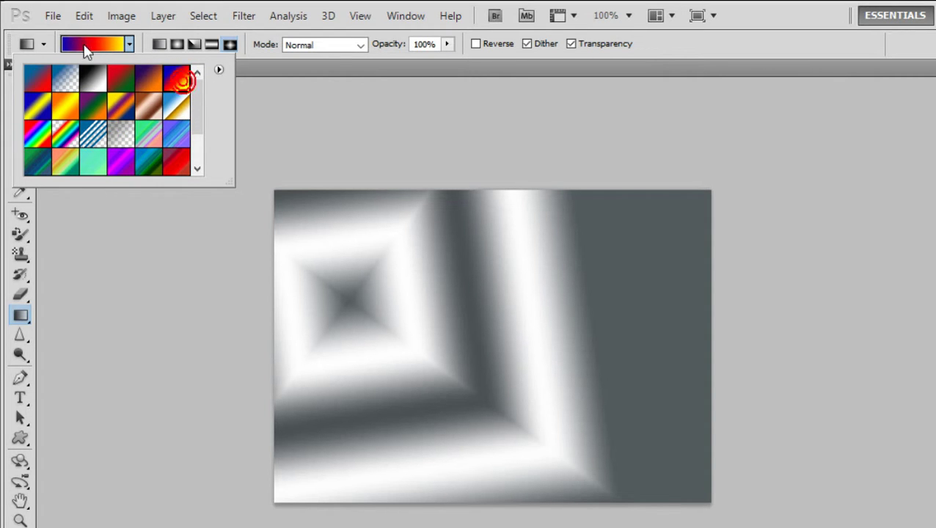
left_click(85, 45)
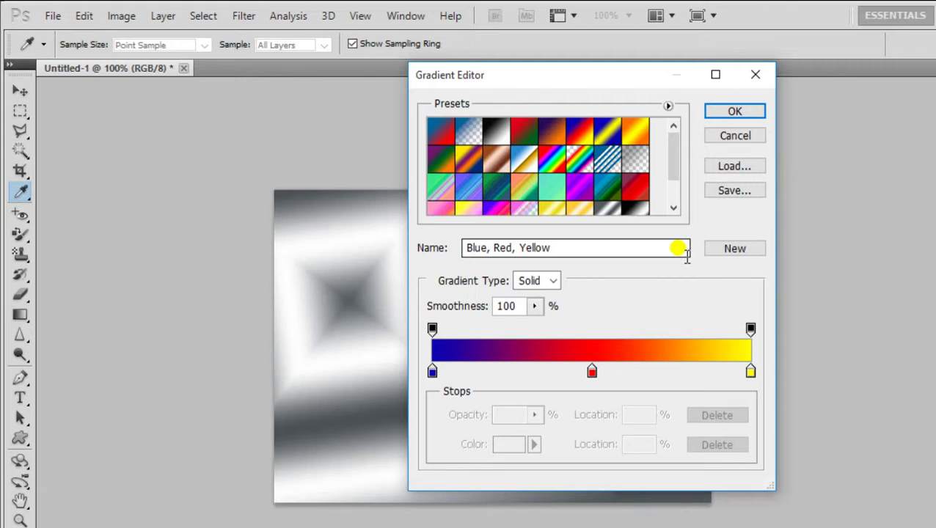
- Save Blue, Red, Yellow as a new preset, recolour its red stop orange-red, then delete it
left_click(738, 251)
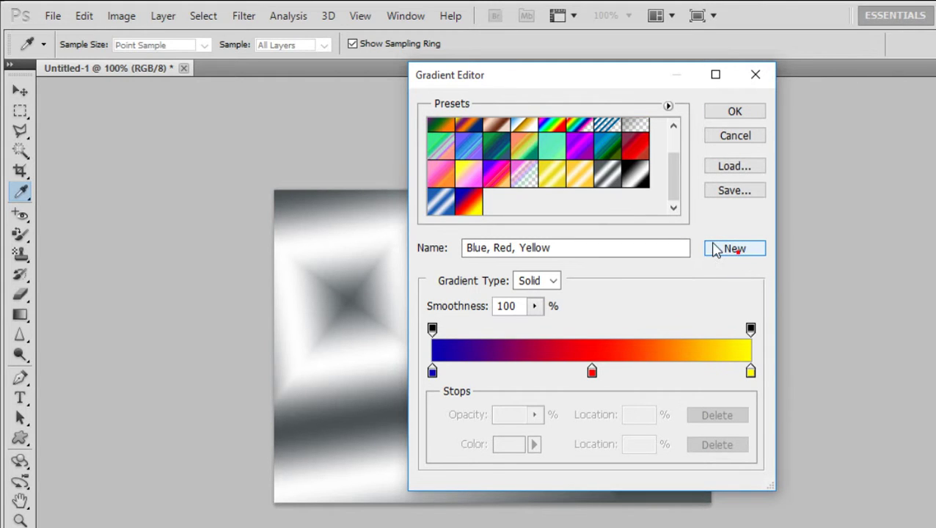
left_click(594, 376)
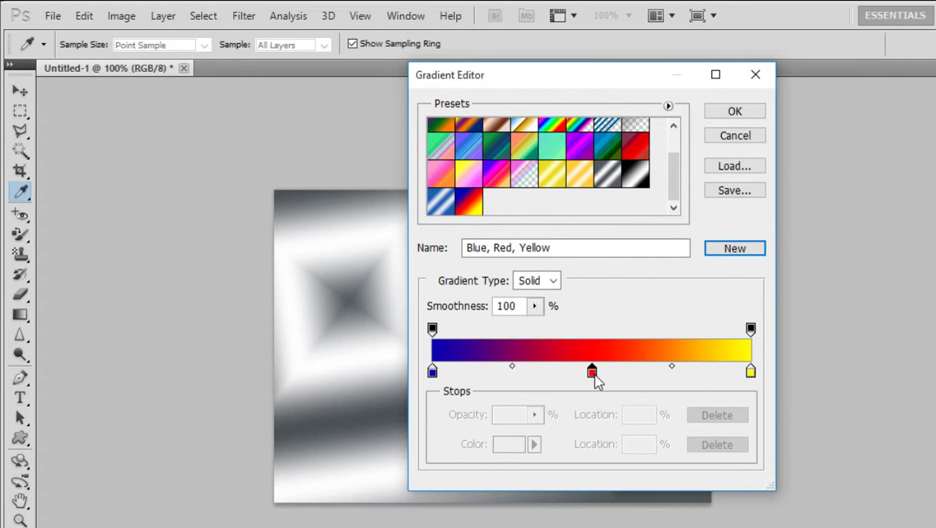
mouse_move(593, 375)
left_mouse_down()
mouse_move(584, 367)
mouse_move(598, 368)
left_mouse_up()
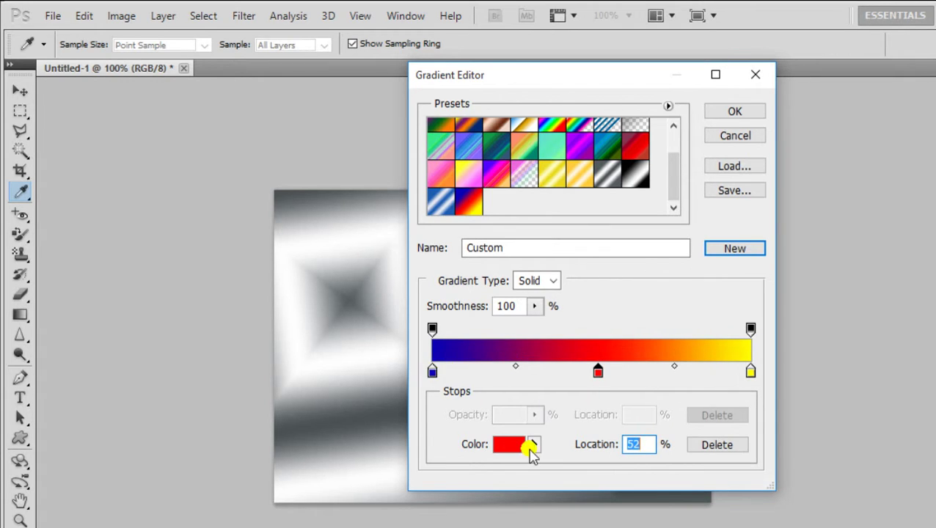
left_click(509, 446)
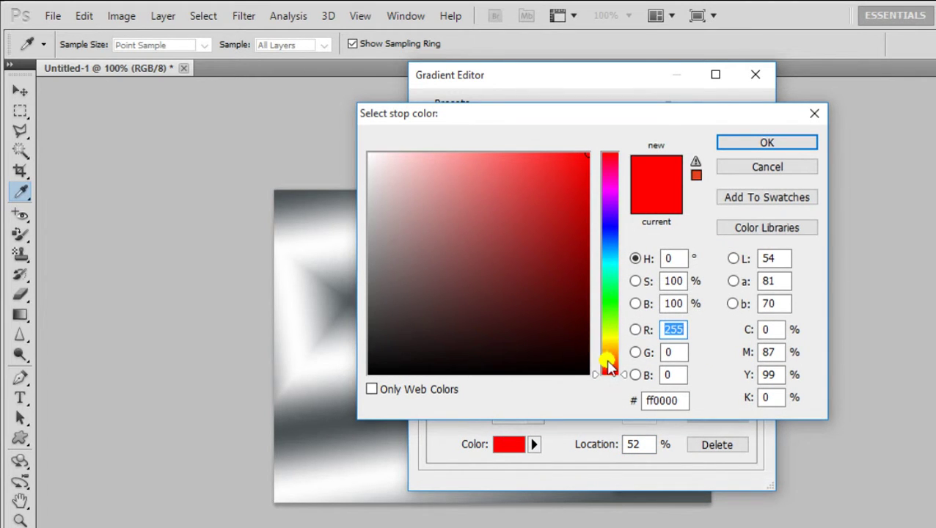
left_click(607, 365)
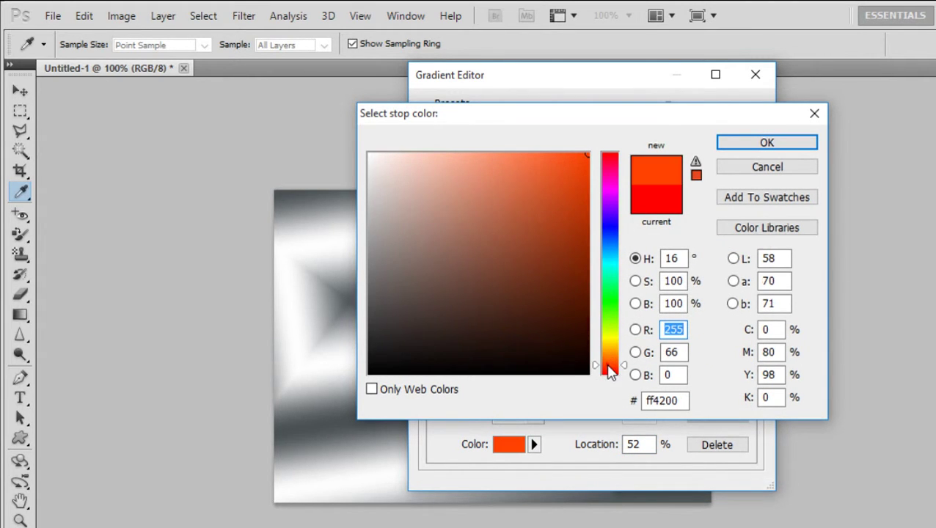
left_click(736, 145)
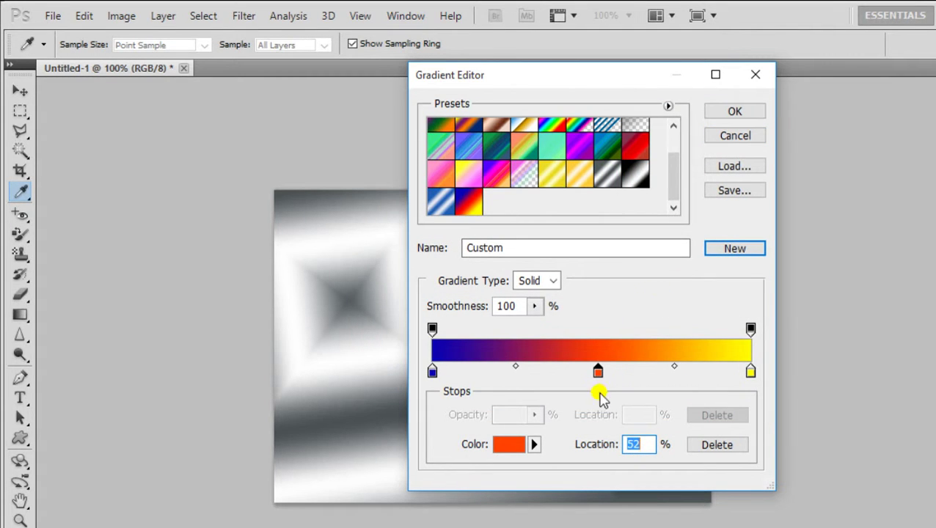
mouse_move(598, 372)
left_mouse_down()
mouse_move(436, 370)
mouse_move(446, 377)
left_mouse_up()
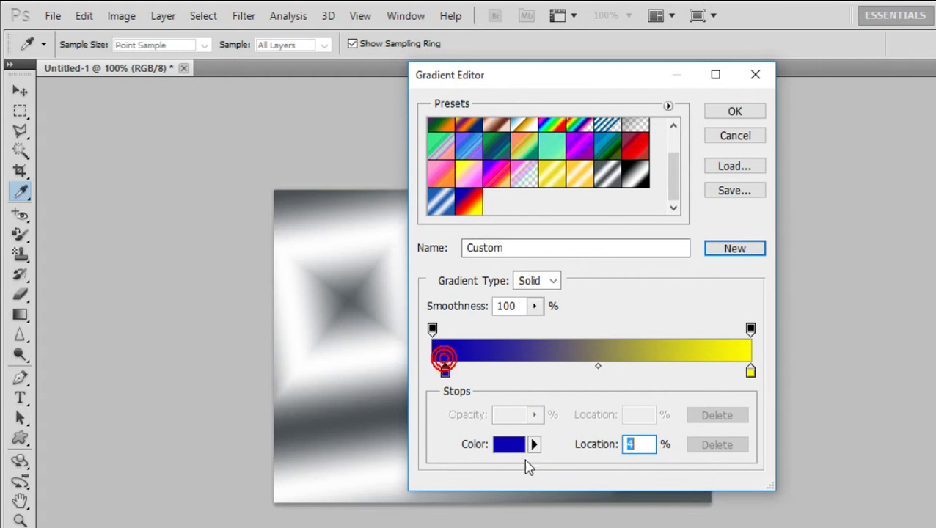
- Recolour the left blue stop to a fully saturated red-orange, f93500
left_click(512, 444)
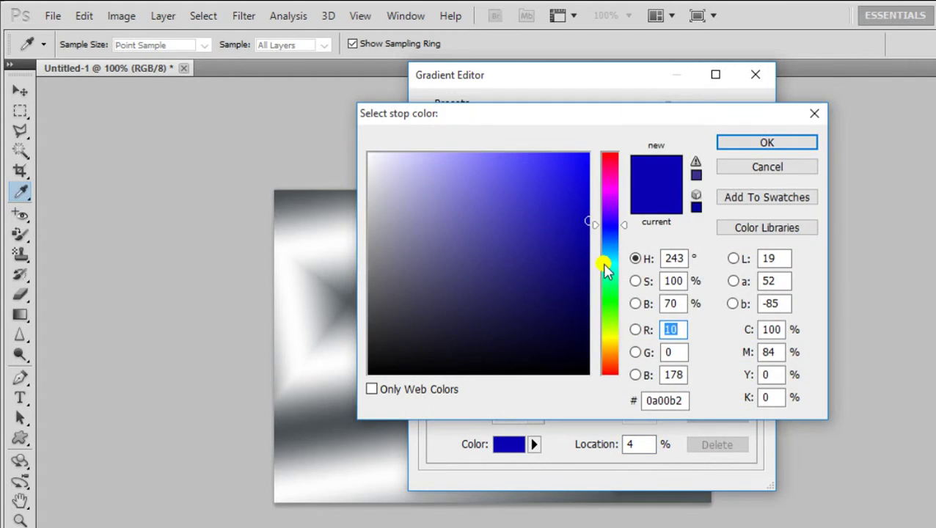
left_click(609, 362)
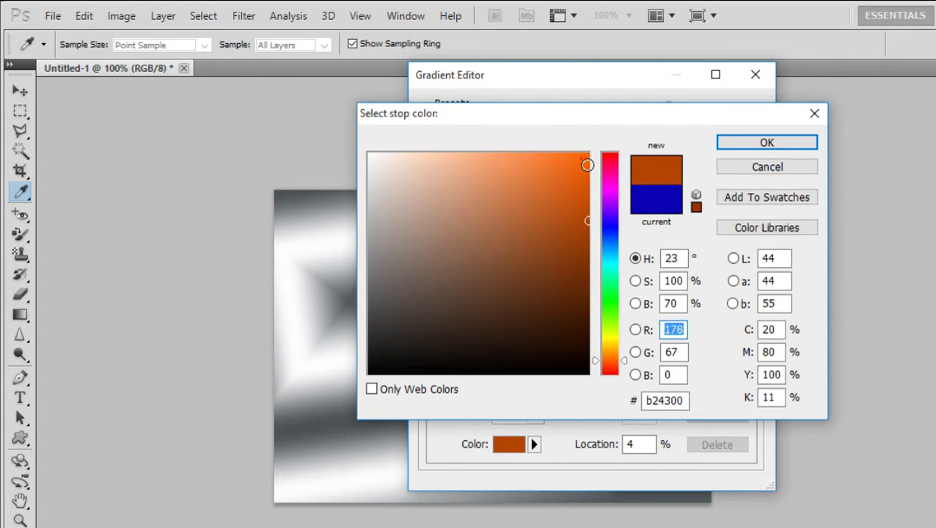
left_click_drag(585, 163, 587, 157)
left_click(604, 354)
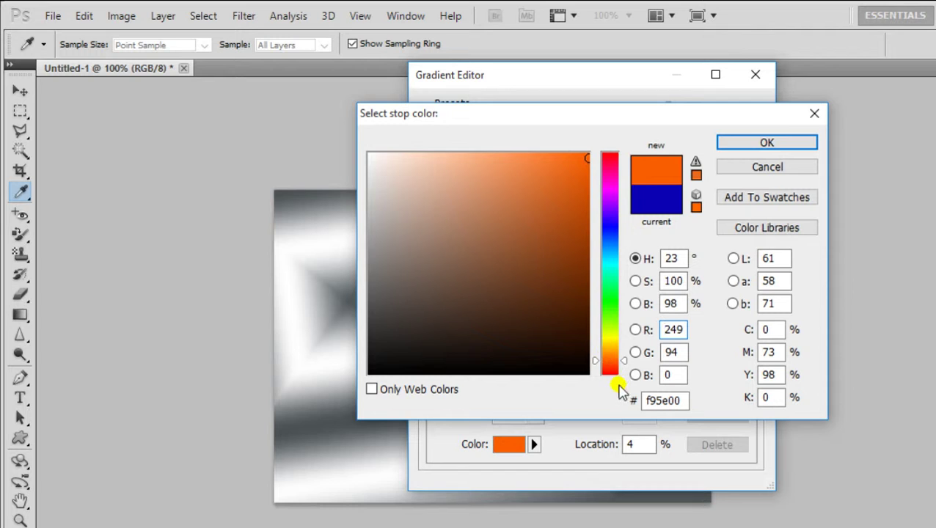
left_click(611, 365)
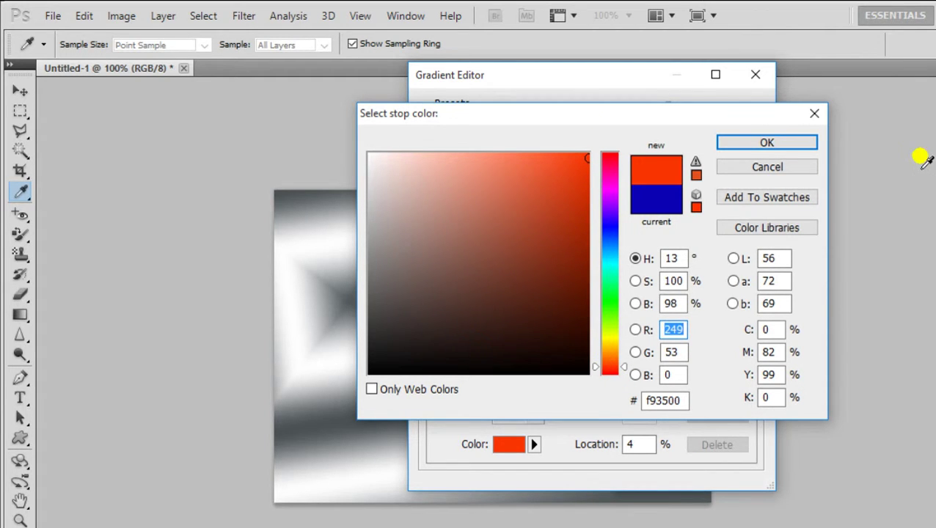
left_click(800, 144)
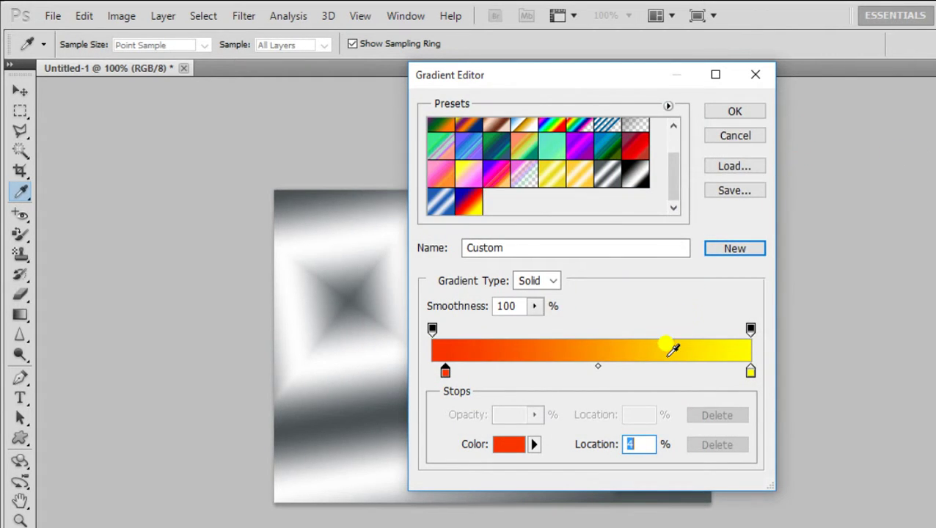
- Move the left opacity stop to about 47% and try different opacity values on it
left_click(598, 367)
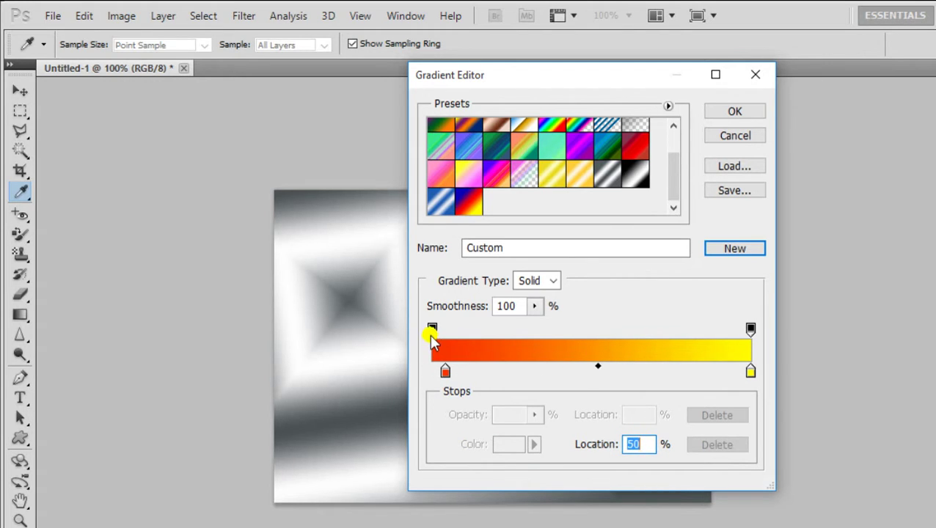
left_click_drag(433, 330, 583, 356)
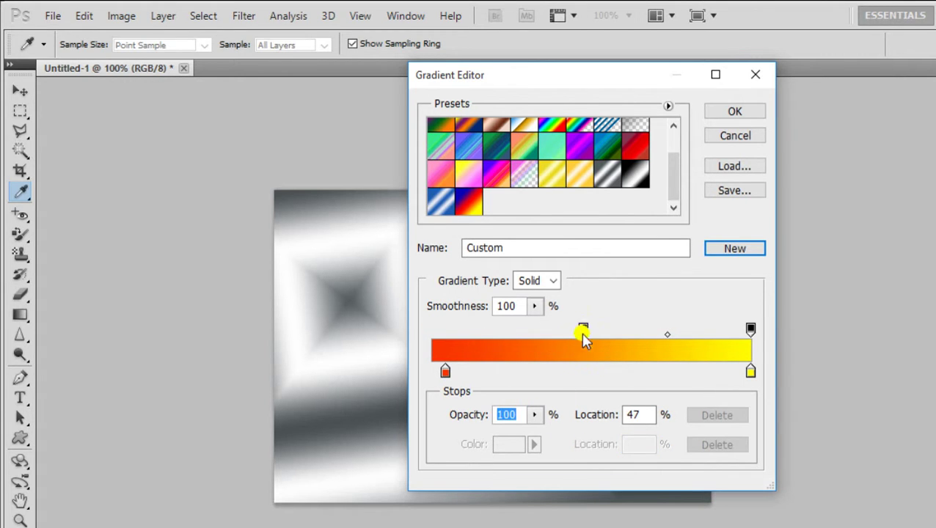
type("0")
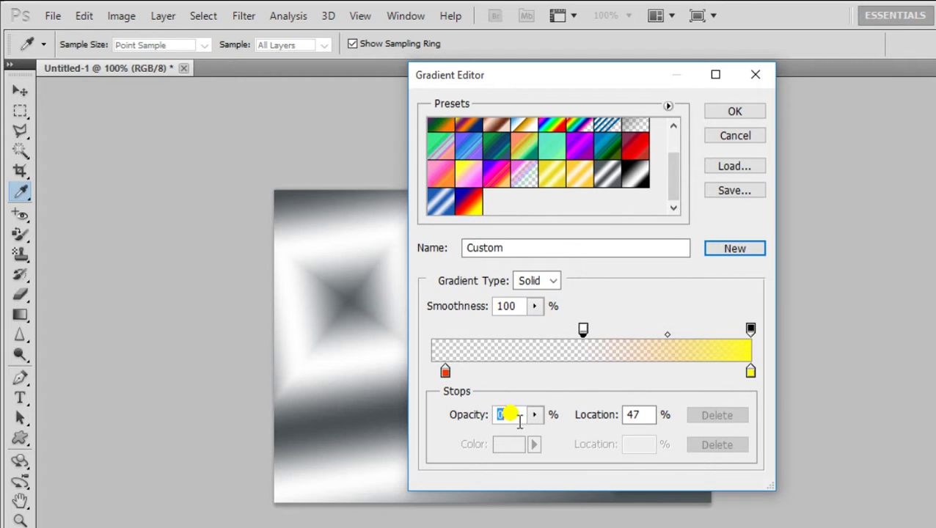
left_click(536, 415)
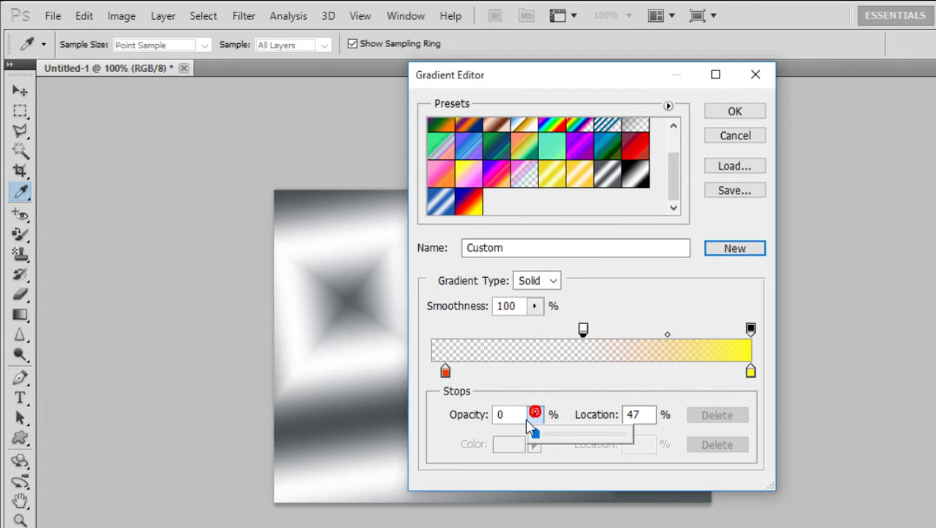
left_click(553, 435)
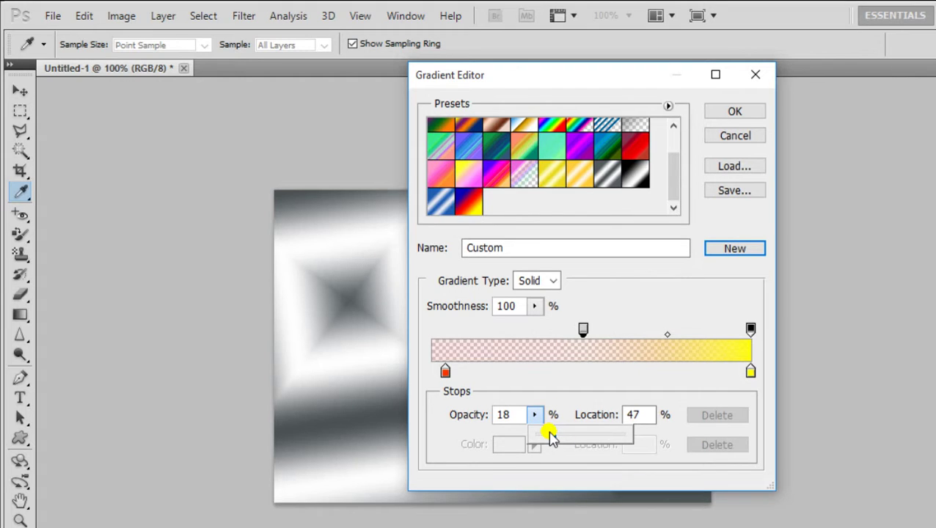
left_click_drag(552, 436, 631, 439)
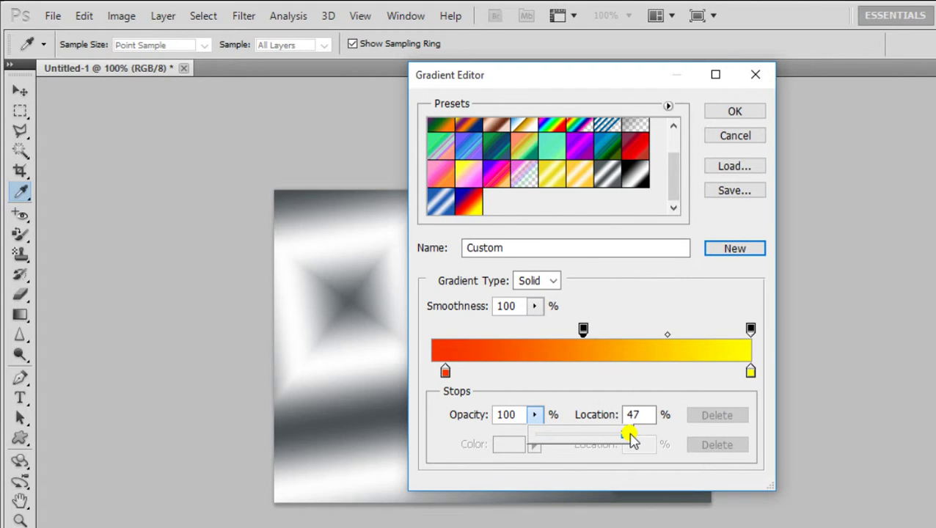
left_click(554, 393)
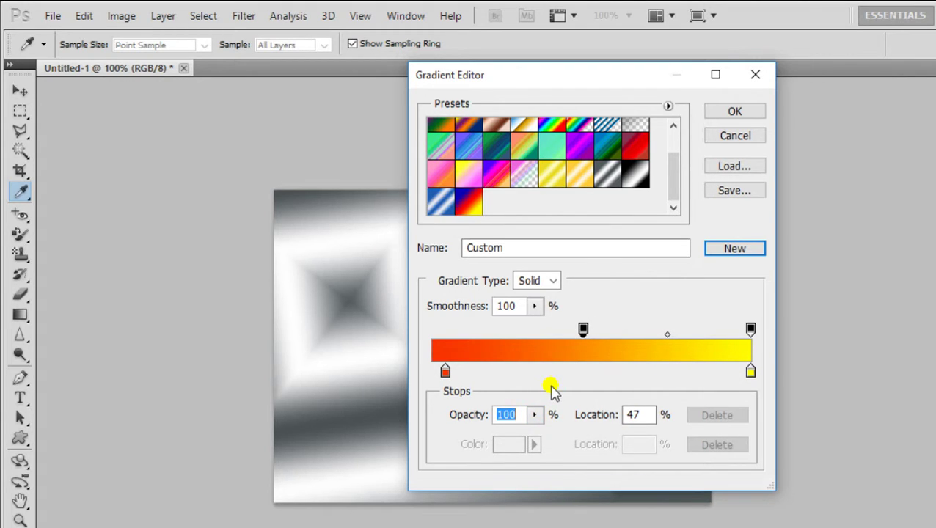
- Set the stop's opacity to 0 at 46%, then reload the Blue, Red, Yellow preset
type("0")
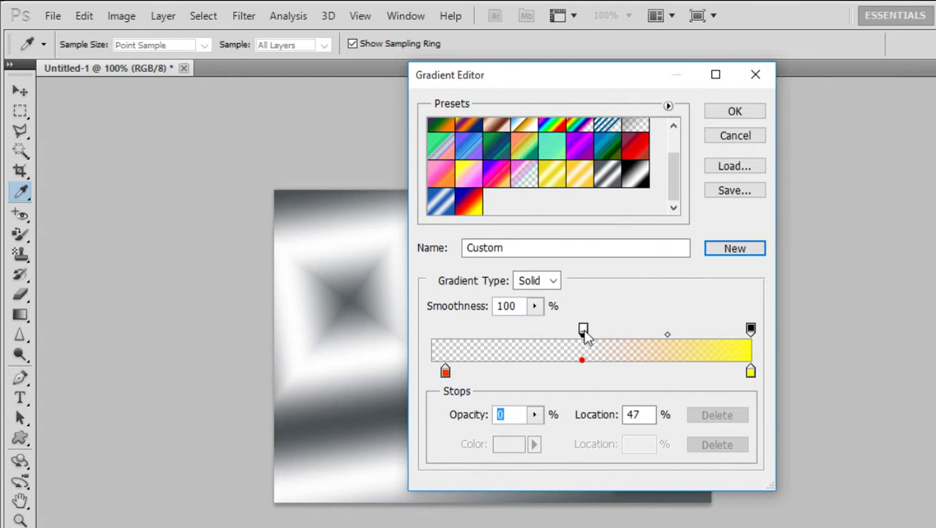
left_click_drag(583, 340, 578, 338)
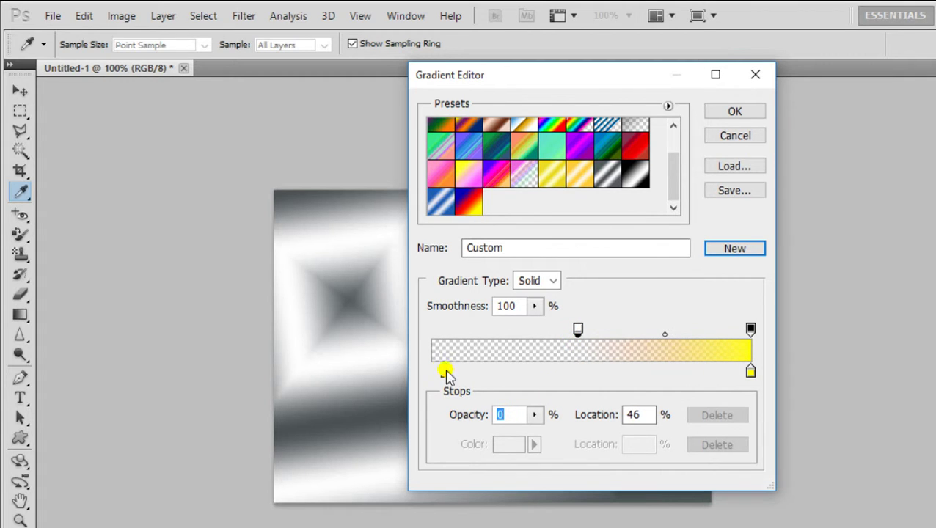
left_click(477, 201)
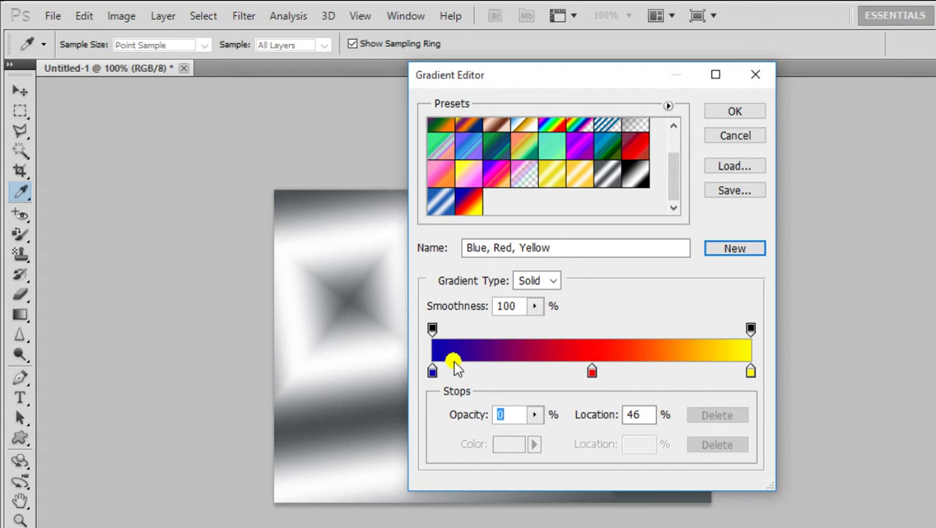
- Set the gradient's left colour stop to bright red f72d0c
left_click(433, 331)
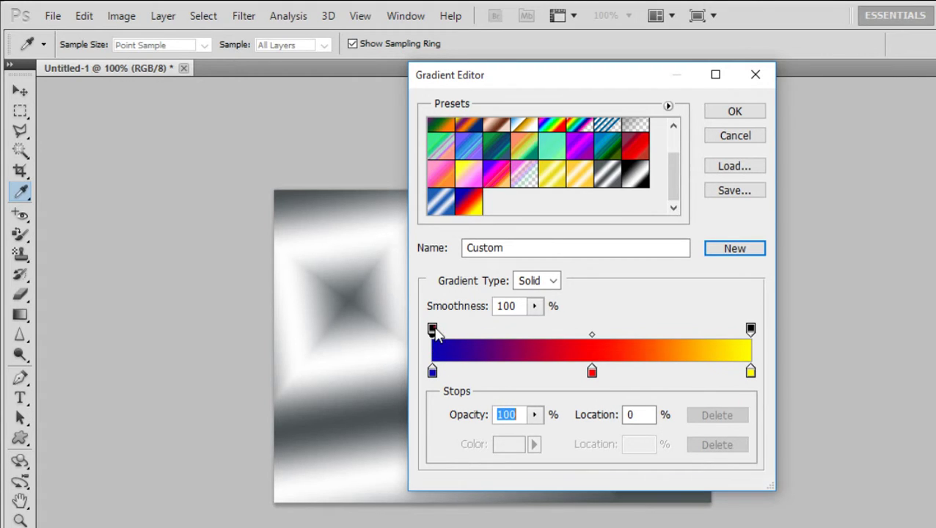
left_click(433, 372)
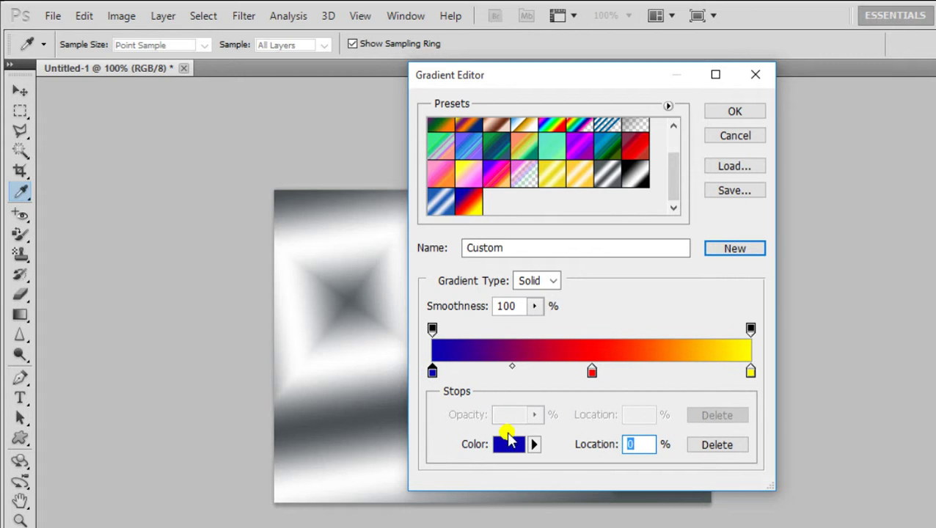
left_click(514, 448)
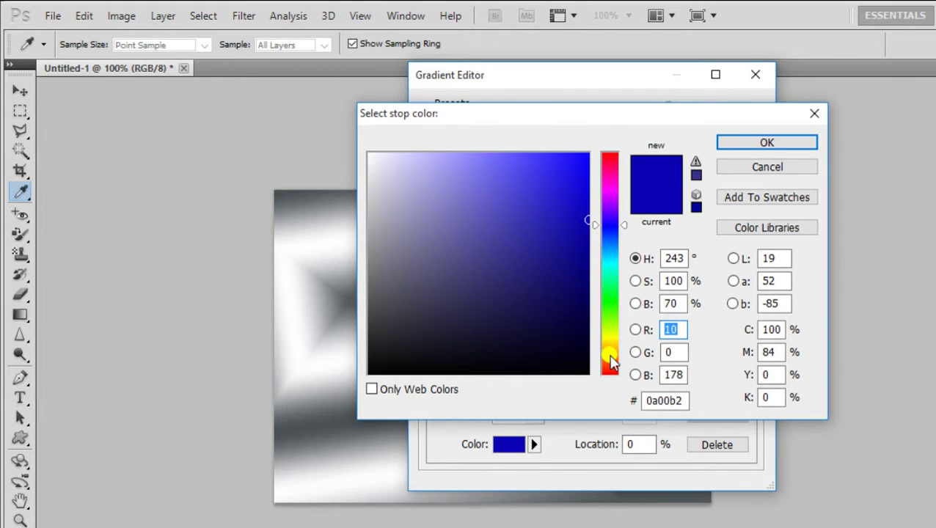
left_click(609, 371)
left_click(579, 160)
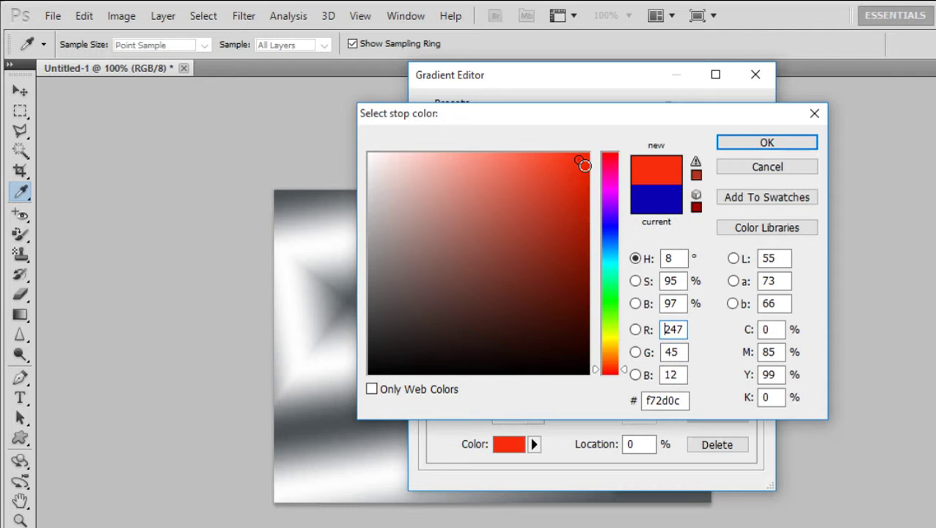
left_click(738, 142)
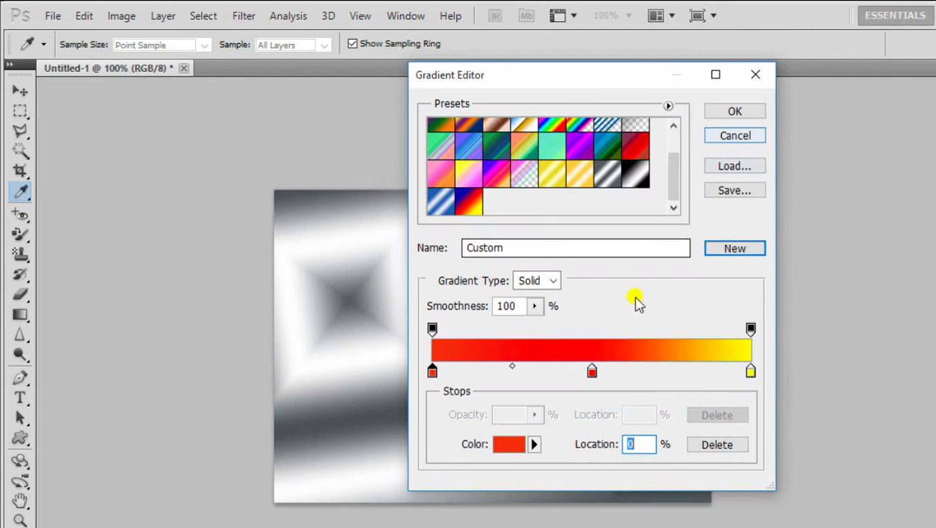
- Add a 50% colour stop coloured near-white faf1f1
left_click(591, 371)
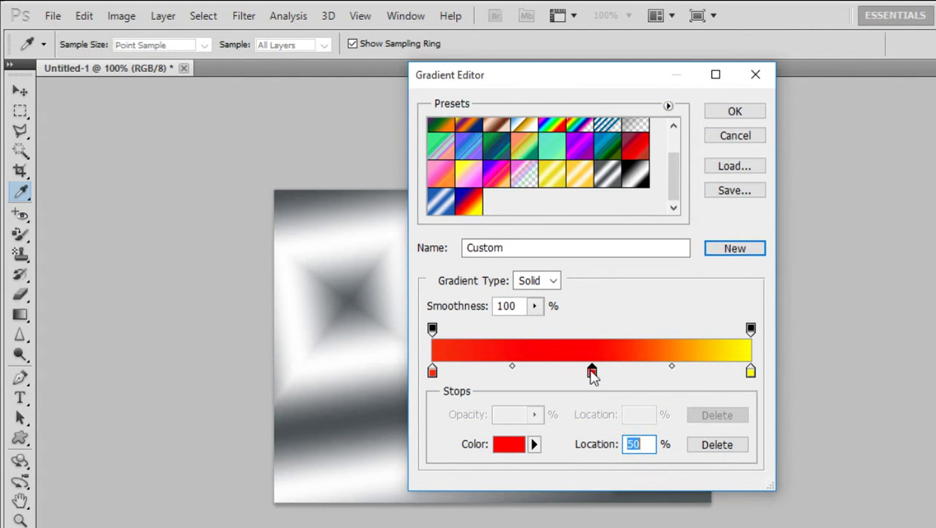
left_click(524, 440)
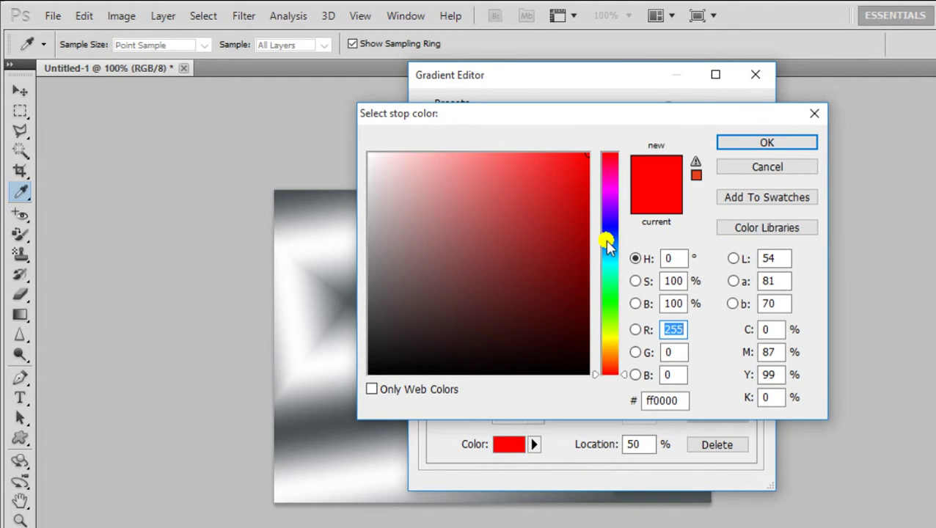
left_click(376, 157)
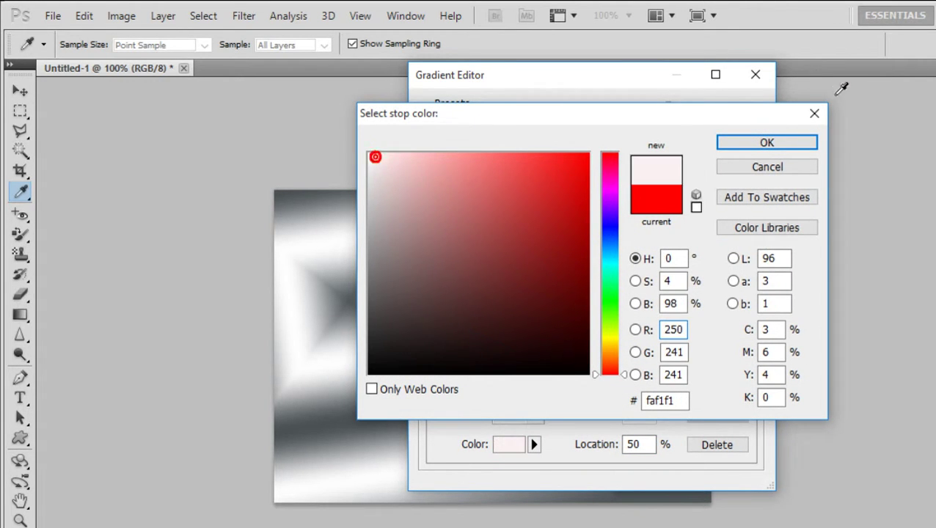
left_click(790, 142)
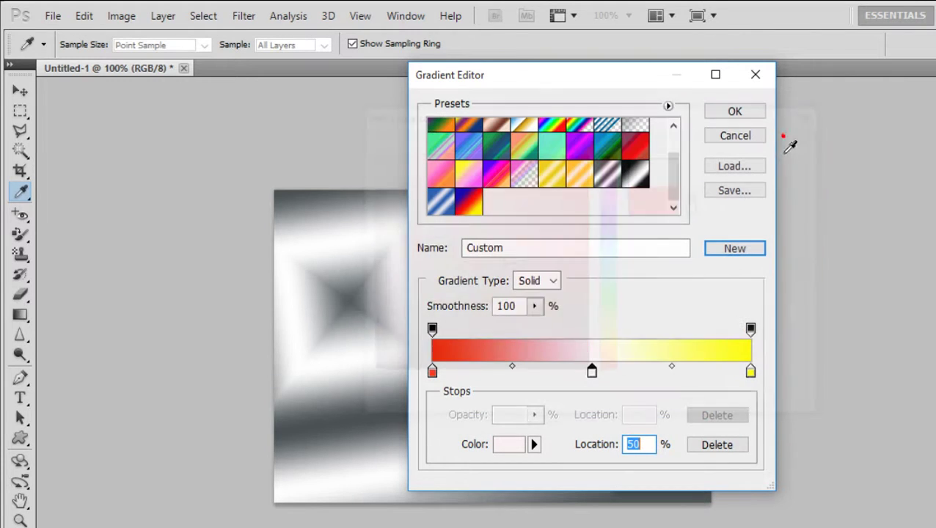
- Change the right yellow stop to green 00ff00
left_click(751, 372)
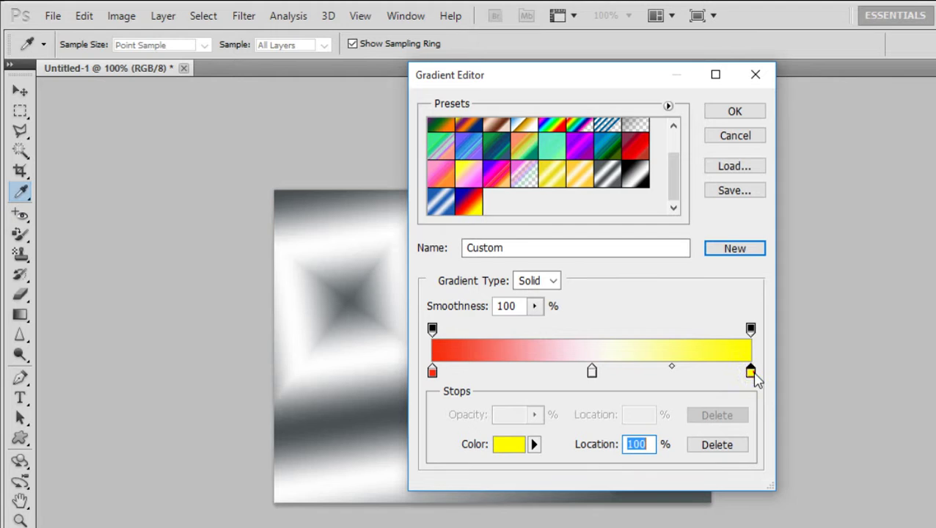
double_click(751, 373)
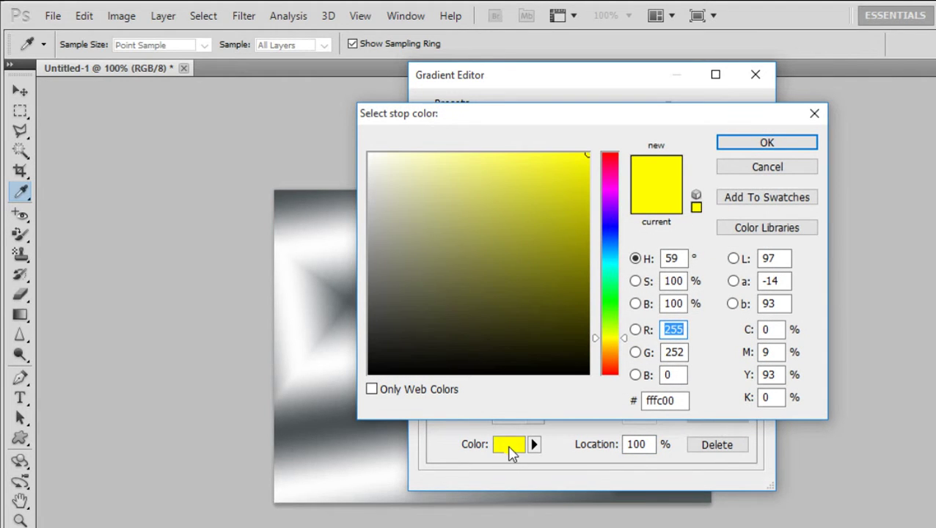
left_click(609, 308)
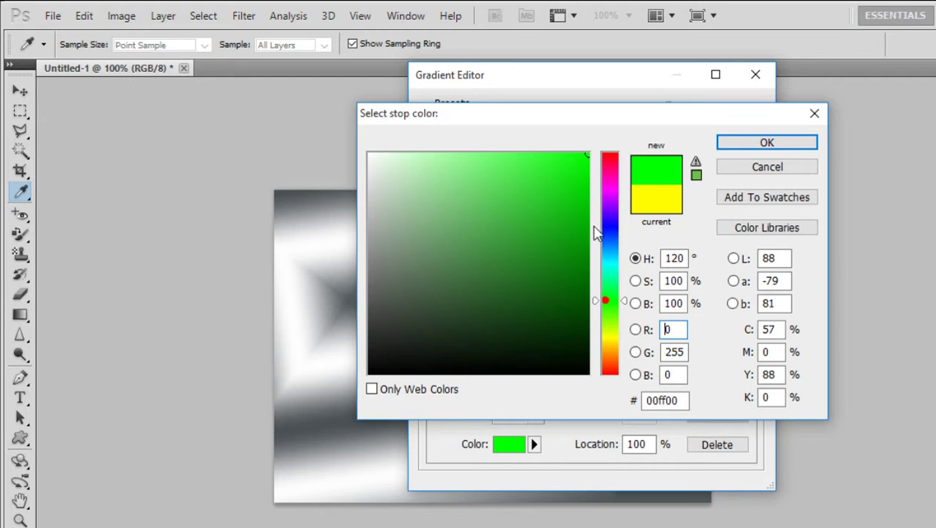
left_click(755, 145)
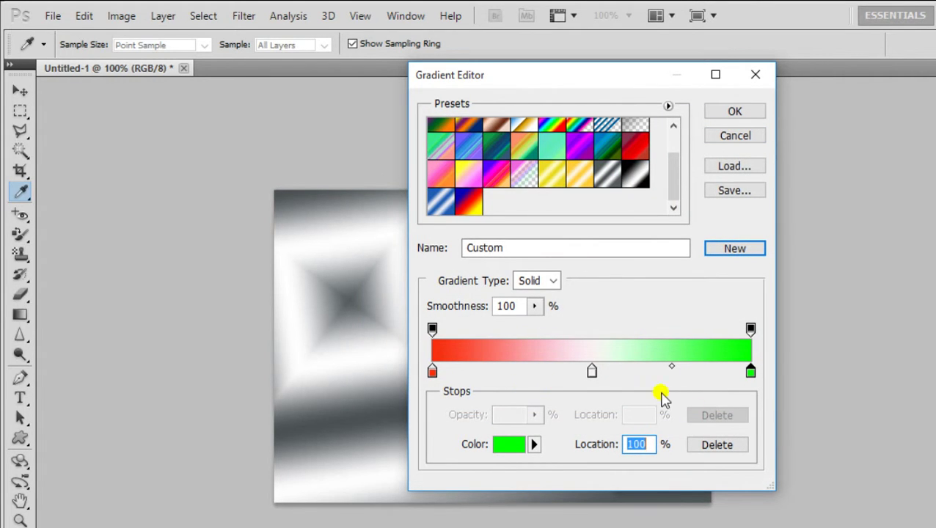
- Draw the red-white-green gradient across the canvas, settling on a left-to-right sweep
left_click(735, 111)
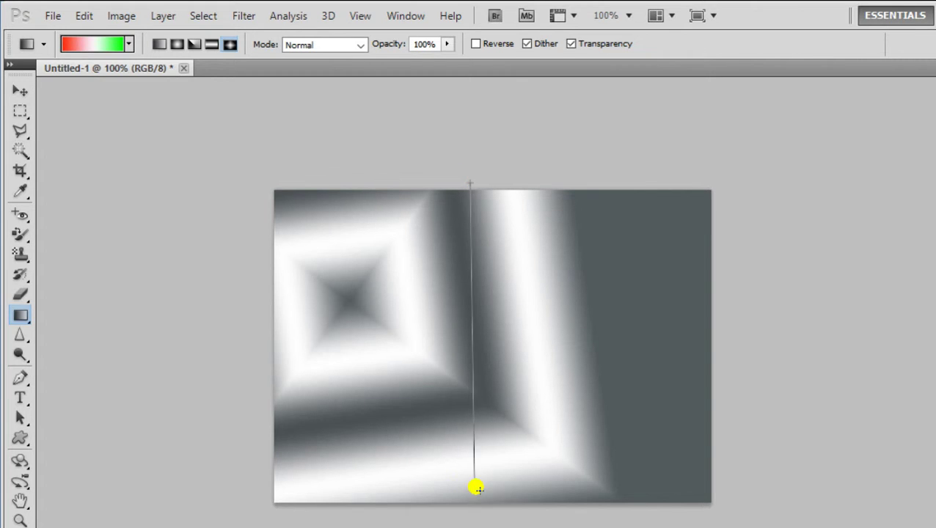
left_click_drag(476, 356, 477, 506)
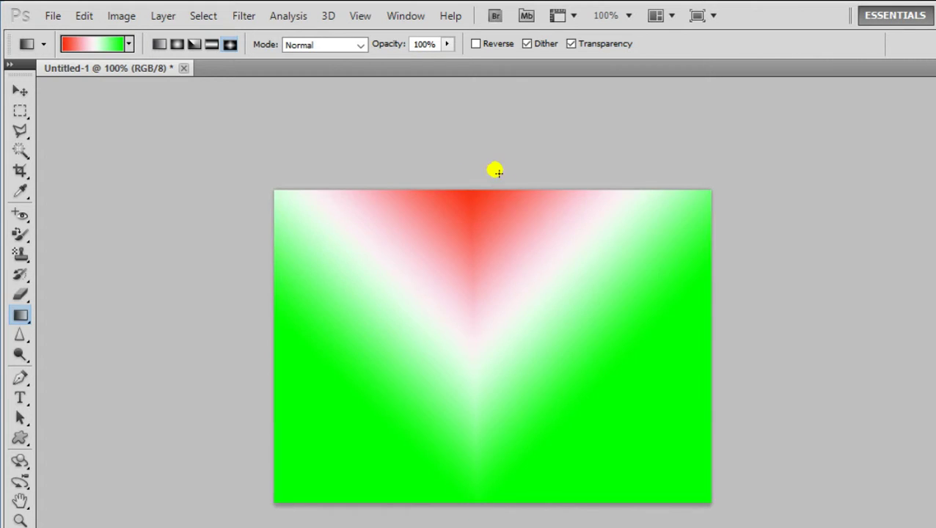
mouse_move(495, 198)
left_mouse_down()
mouse_move(497, 525)
mouse_move(514, 507)
left_mouse_up()
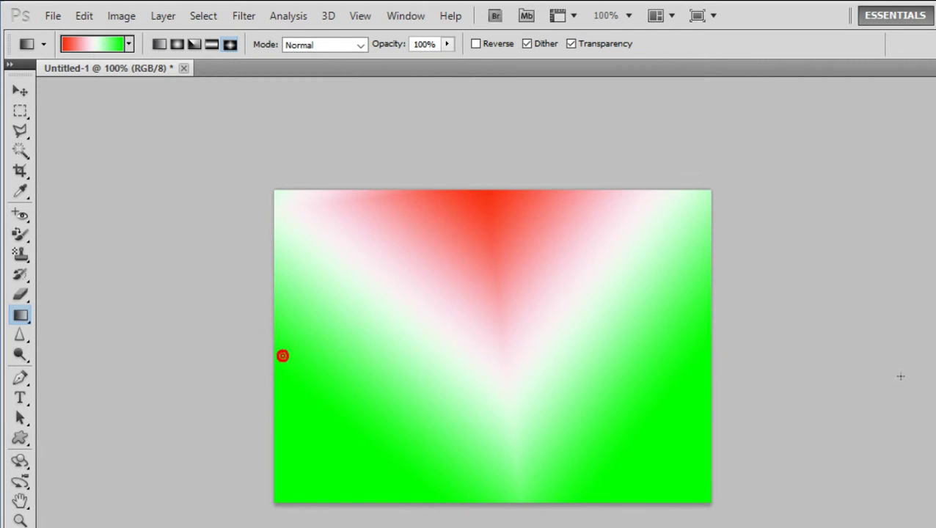
left_click_drag(300, 358, 897, 374)
left_click_drag(292, 325, 679, 386)
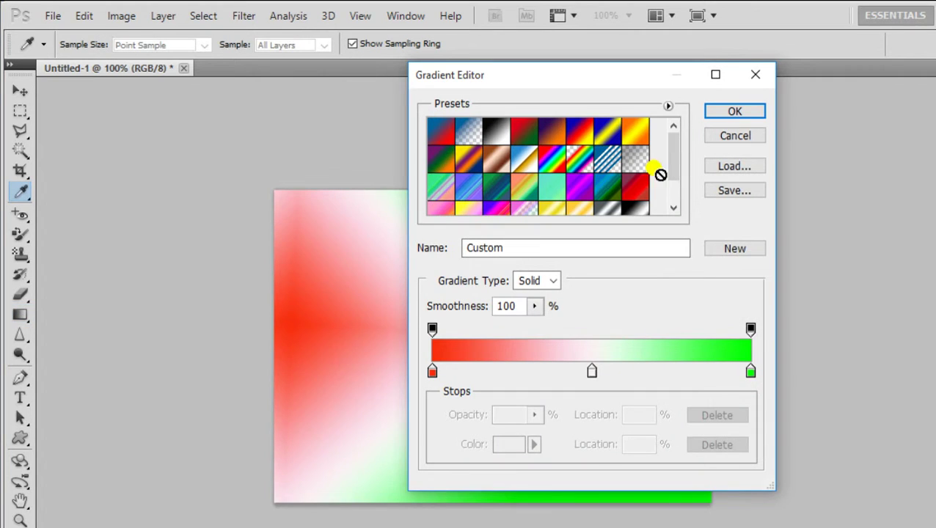
- Browse the presets, adding Transparent Rainbow and trying Blues, then close the Gradient Editor
left_click(673, 157)
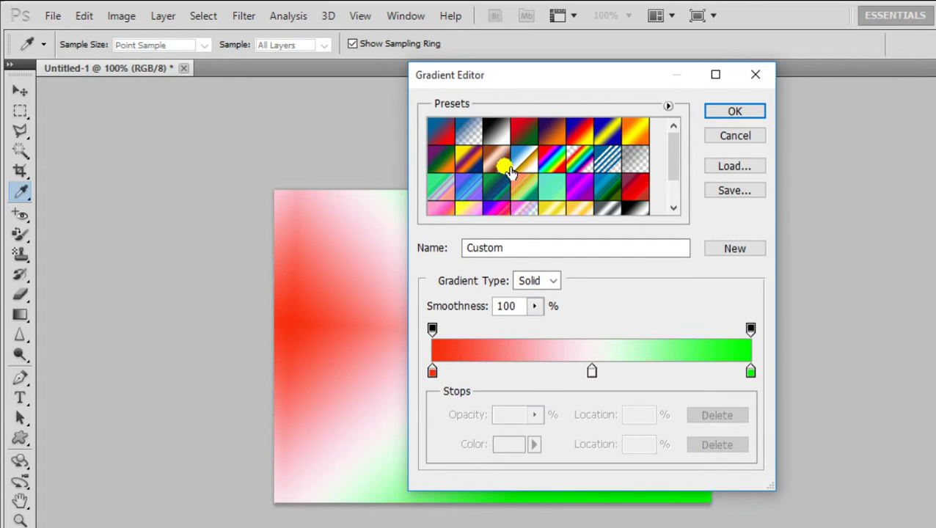
double_click(584, 162)
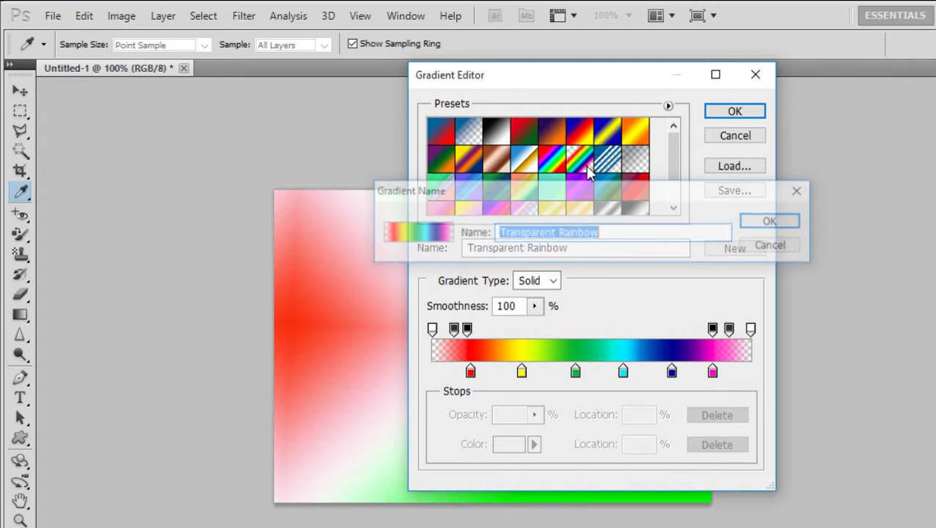
left_click(774, 222)
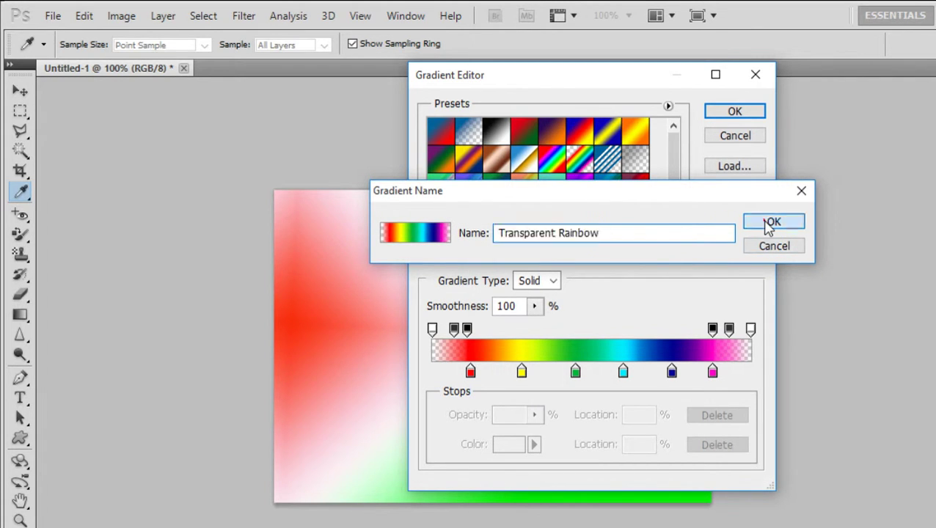
left_click(470, 192)
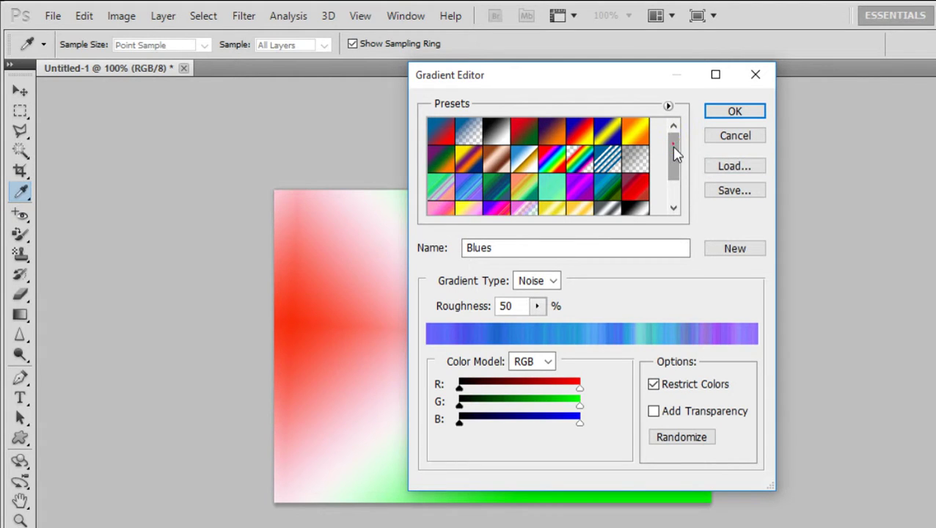
scroll(675, 152, "down", 1)
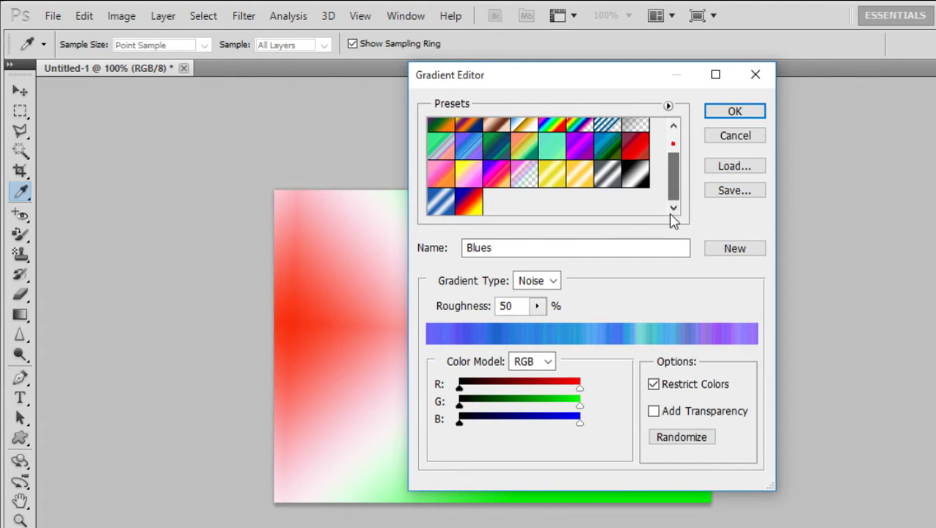
left_click(761, 76)
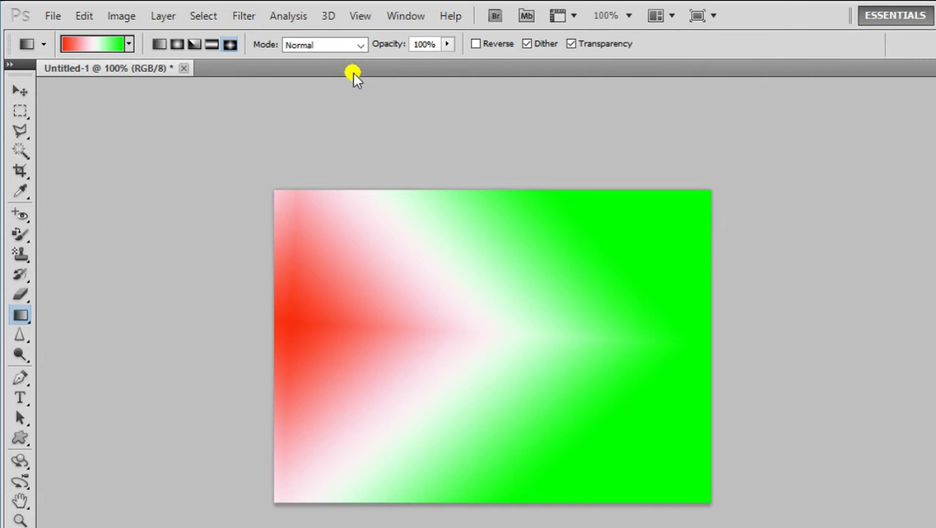
- Float the document window and open wallpaper2you_41063.jpg from Local Disk (G:)
left_click_drag(354, 75, 350, 198)
double_click(671, 265)
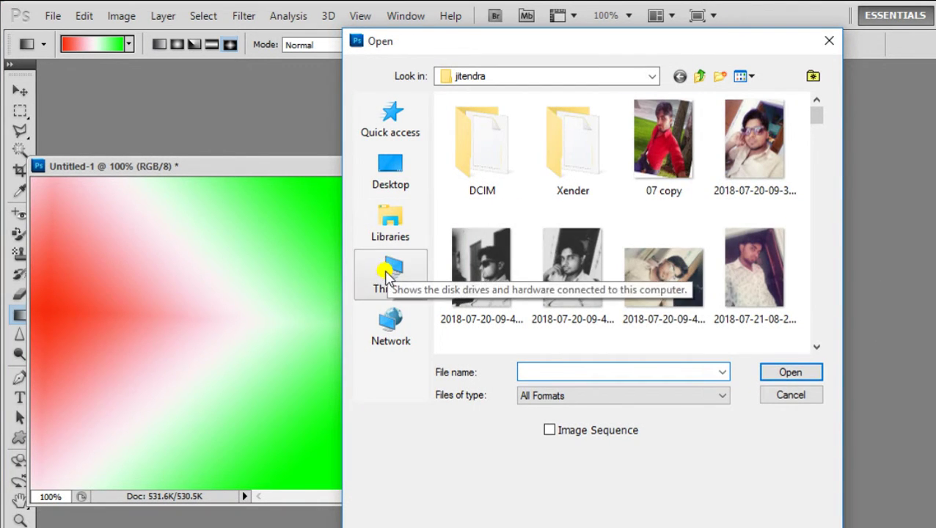
left_click(389, 275)
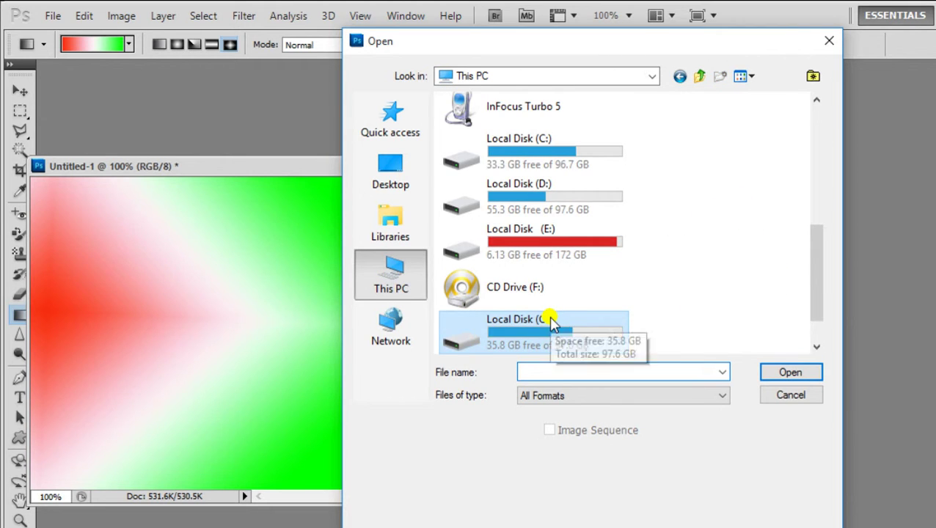
double_click(555, 325)
left_click_drag(818, 136, 822, 352)
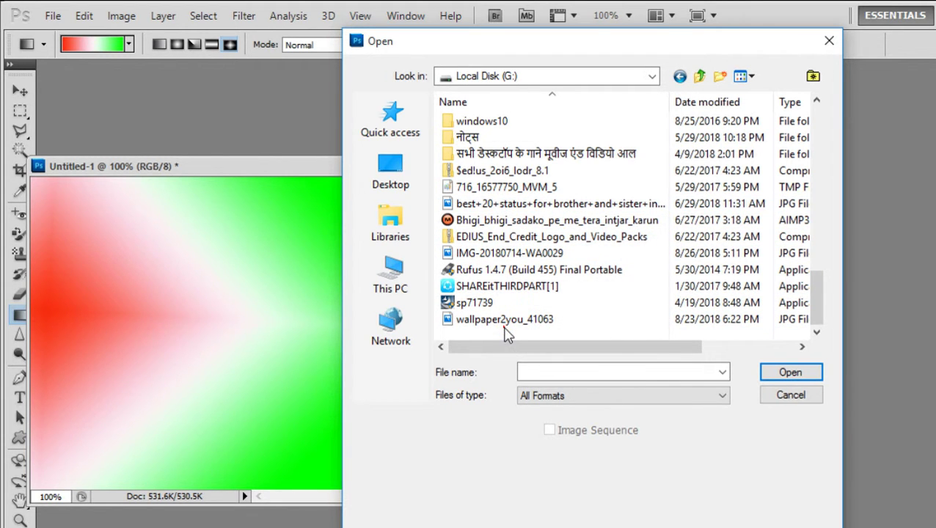
left_click_drag(506, 334, 502, 299)
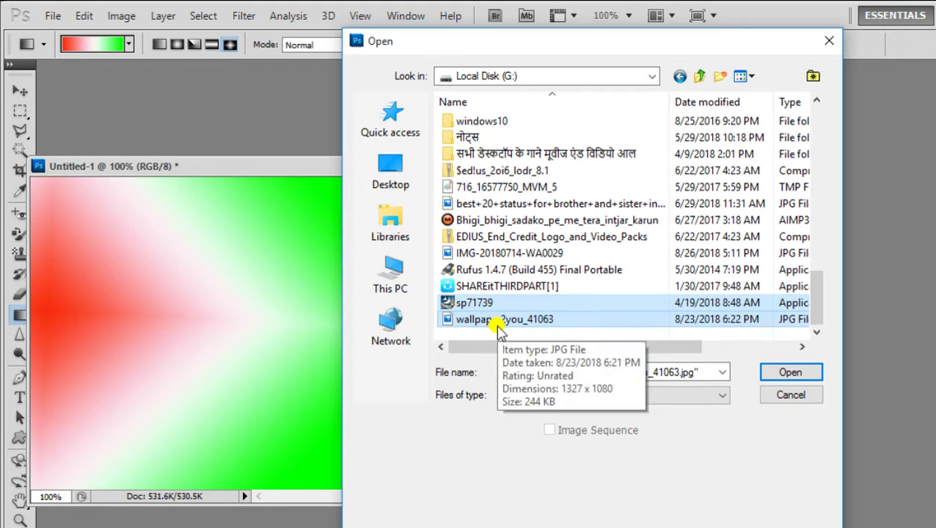
double_click(496, 325)
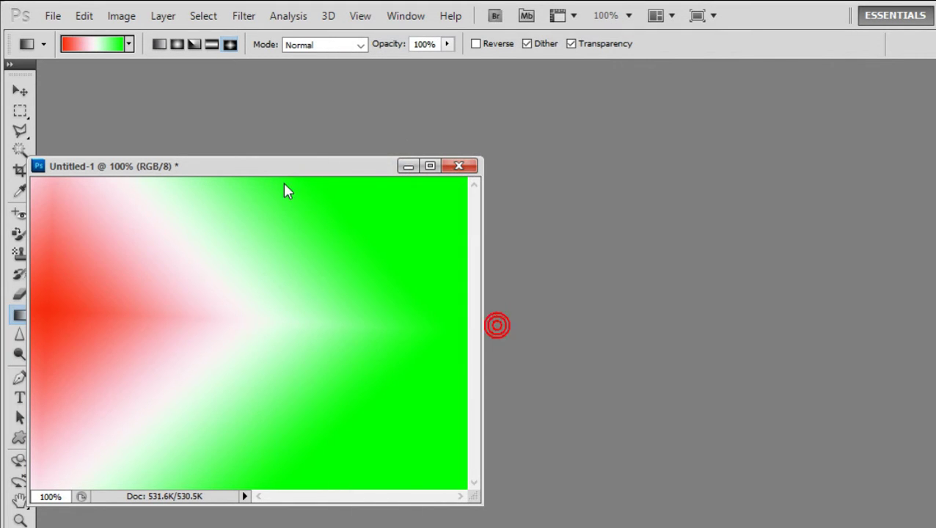
- Move the photo window up and paint the red-white-green gradient over the photo
left_click_drag(268, 175, 429, 102)
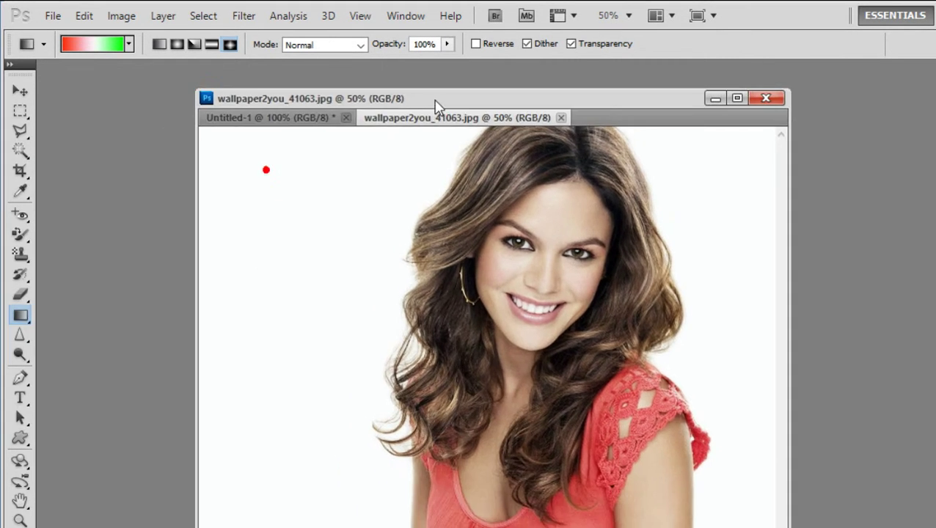
left_click(21, 93)
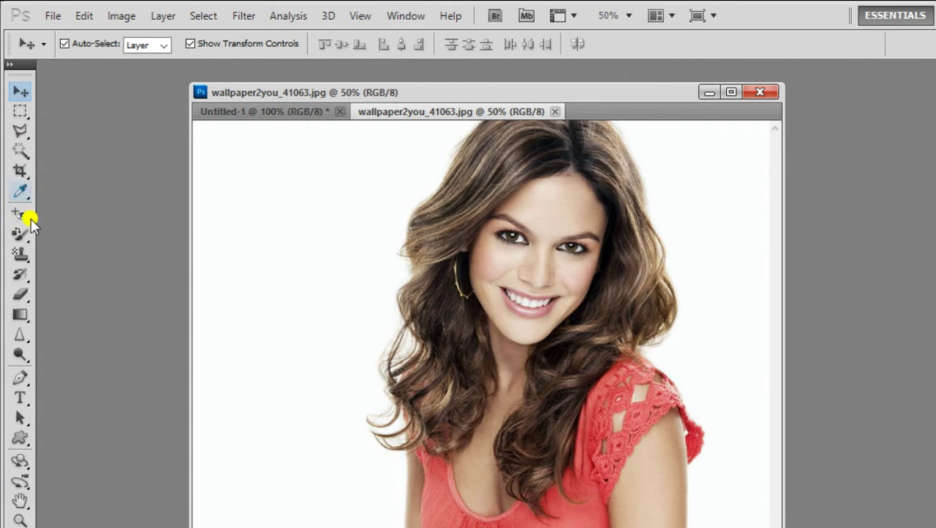
left_click(21, 315)
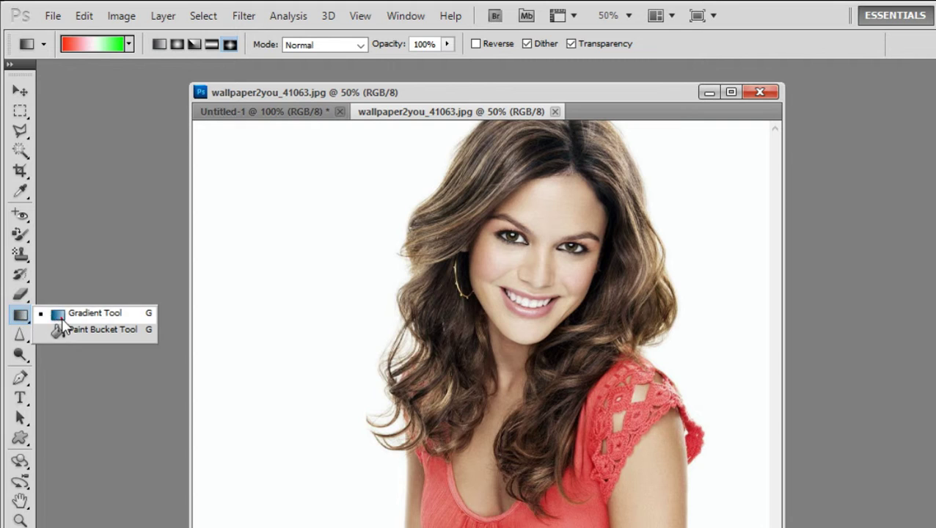
left_click(61, 318)
left_click_drag(295, 161, 315, 514)
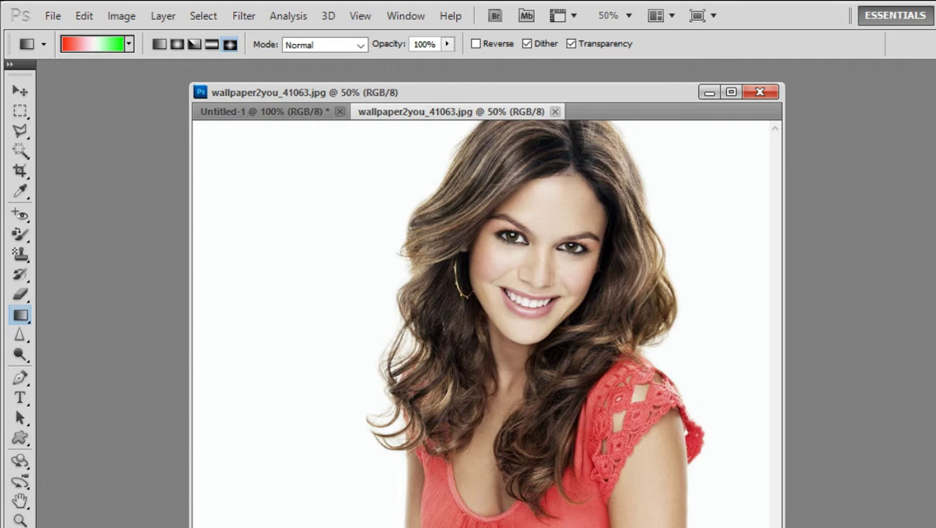
- Lower gradient opacity to 42%, draw trial gradients, then undo back to the plain photo
left_click(451, 44)
left_click_drag(439, 56, 410, 59)
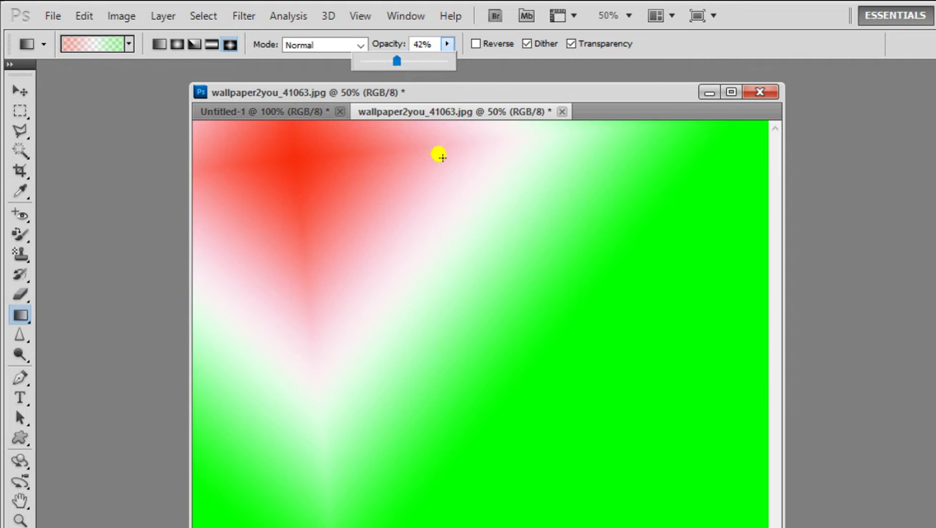
left_click_drag(440, 147, 478, 523)
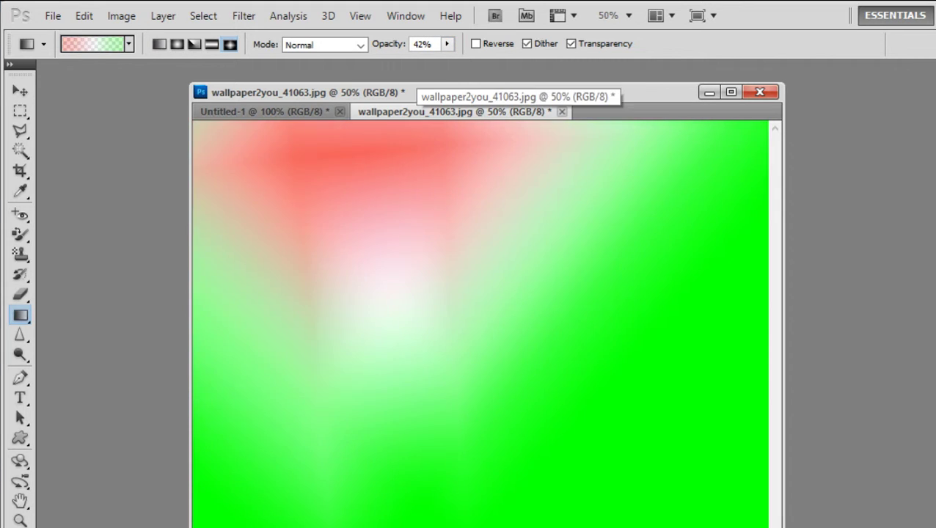
left_click_drag(468, 261, 499, 524)
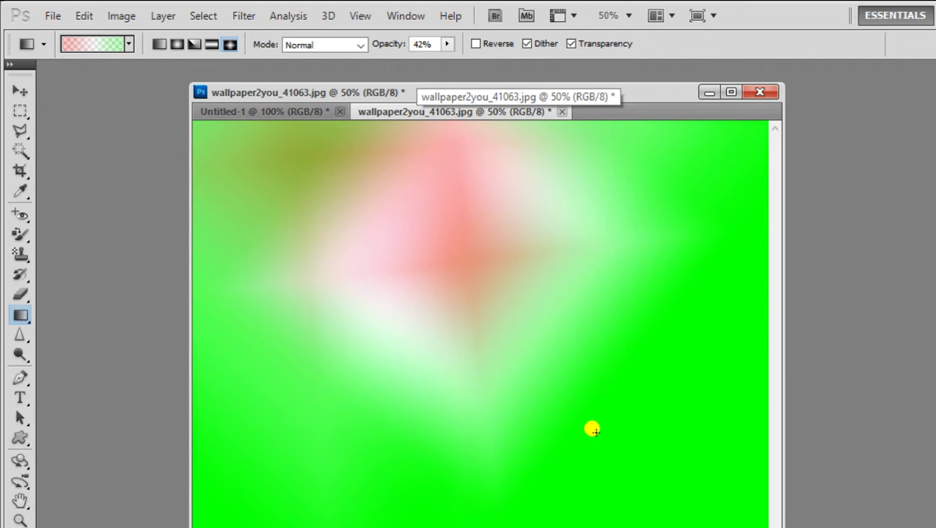
key("ctrl+minus")
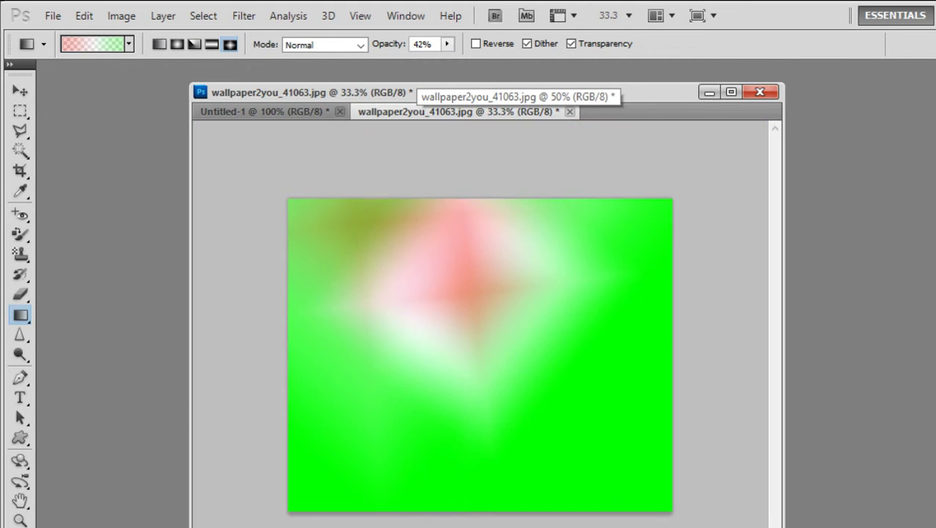
key("ctrl+minus")
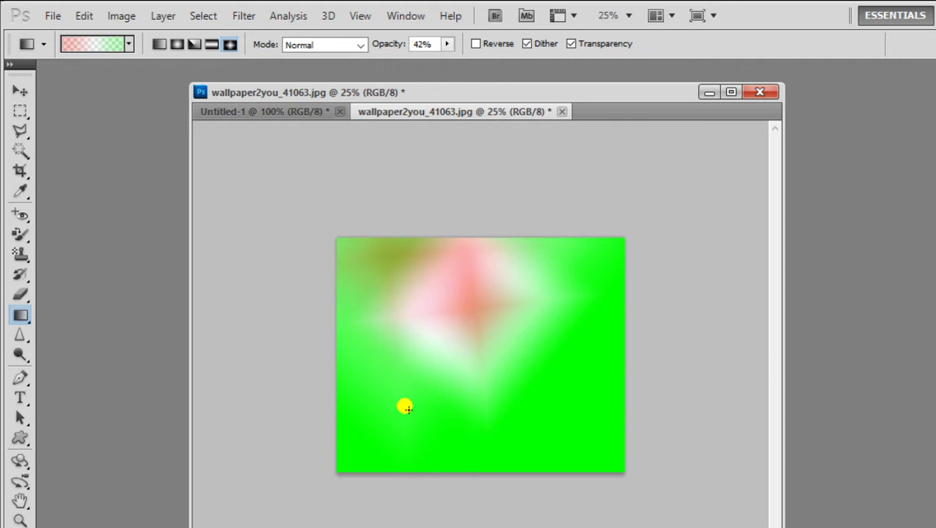
key("ctrl+z")
key("ctrl+z")
key("ctrl+z")
key("ctrl+alt+z")
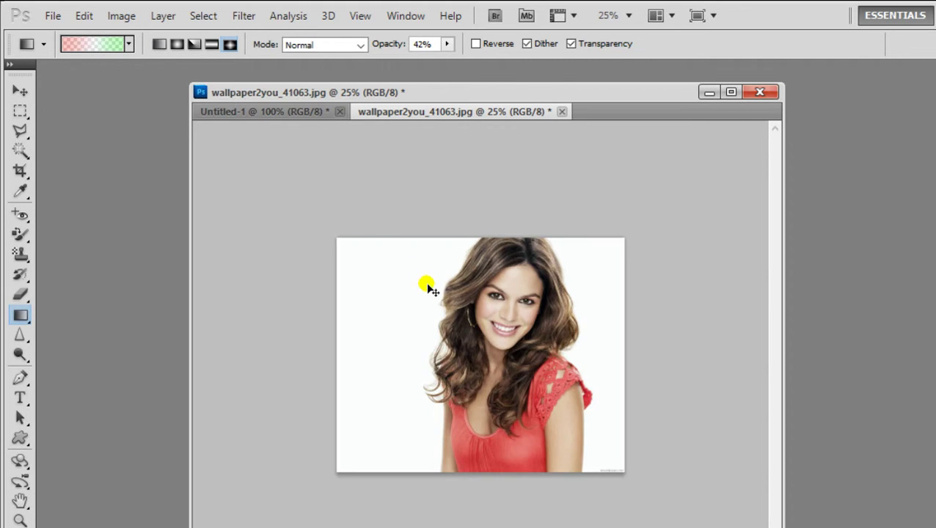
- Drag the portrait into the Untitled-1 document as a new layer
left_click(19, 90)
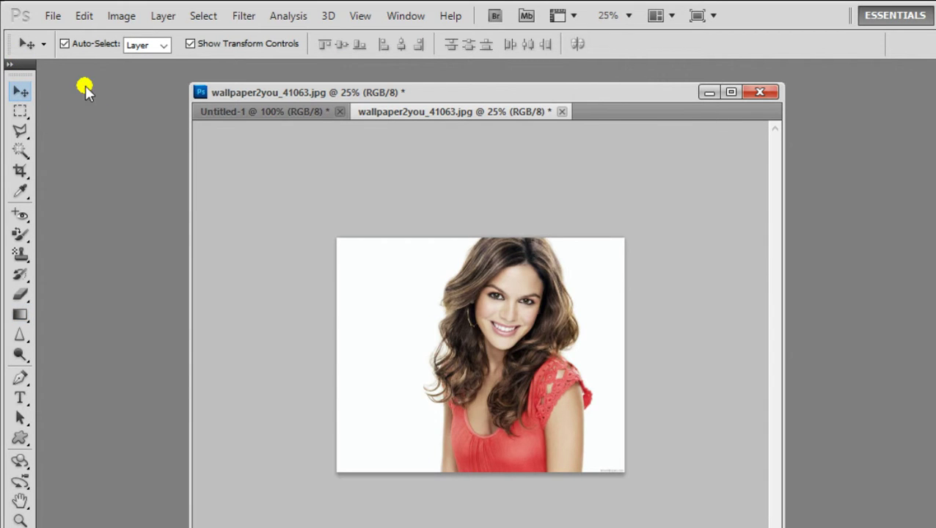
mouse_move(543, 350)
left_mouse_down()
mouse_move(323, 96)
mouse_move(478, 331)
left_mouse_up()
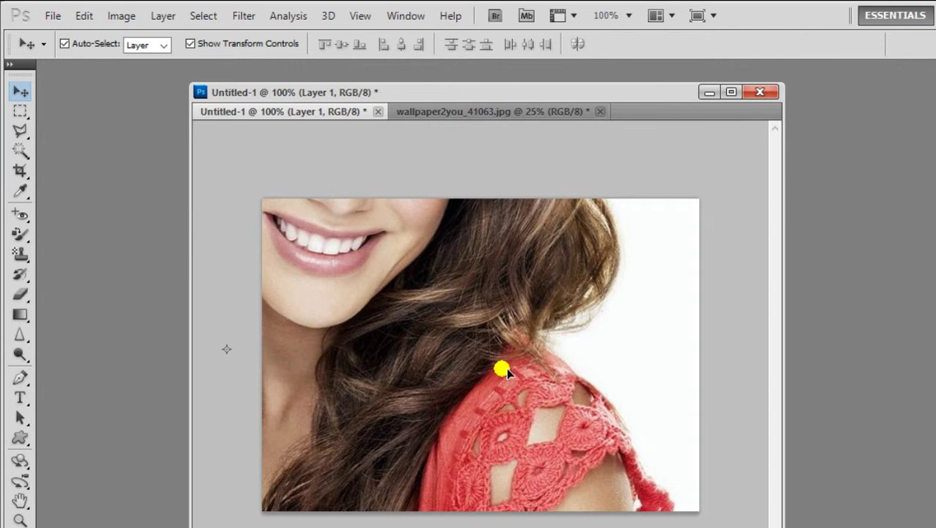
left_click_drag(502, 370, 559, 398)
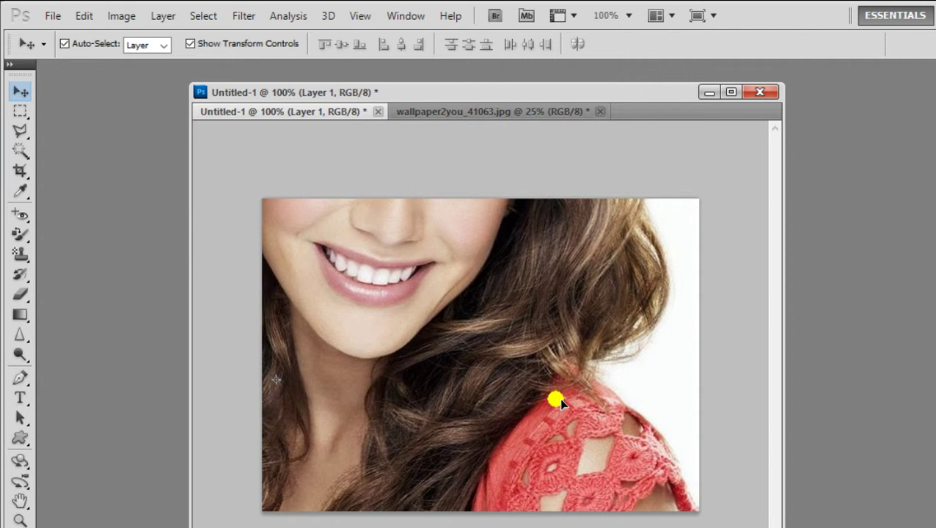
- Scale the portrait to about 71% width and 76% height, then zoom in on the face
key("ctrl+minus")
key("ctrl+minus")
key("ctrl+minus")
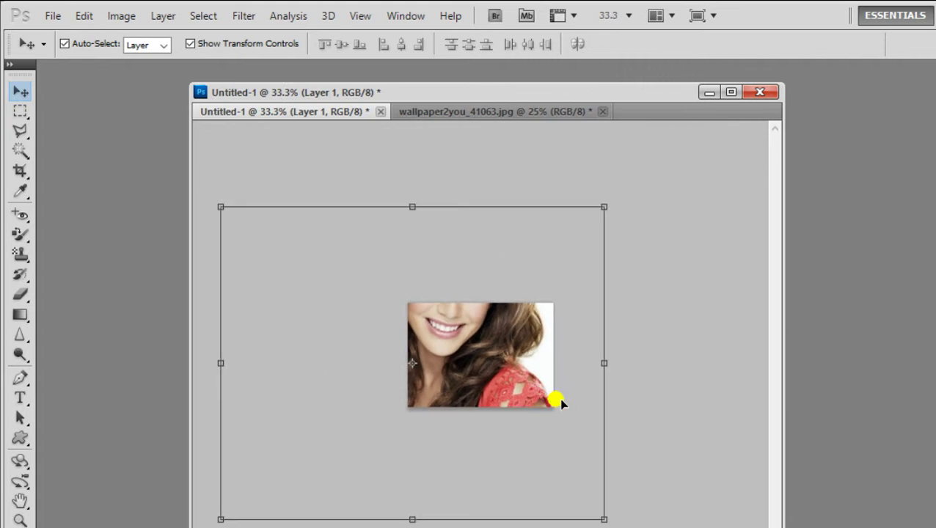
key("ctrl+minus")
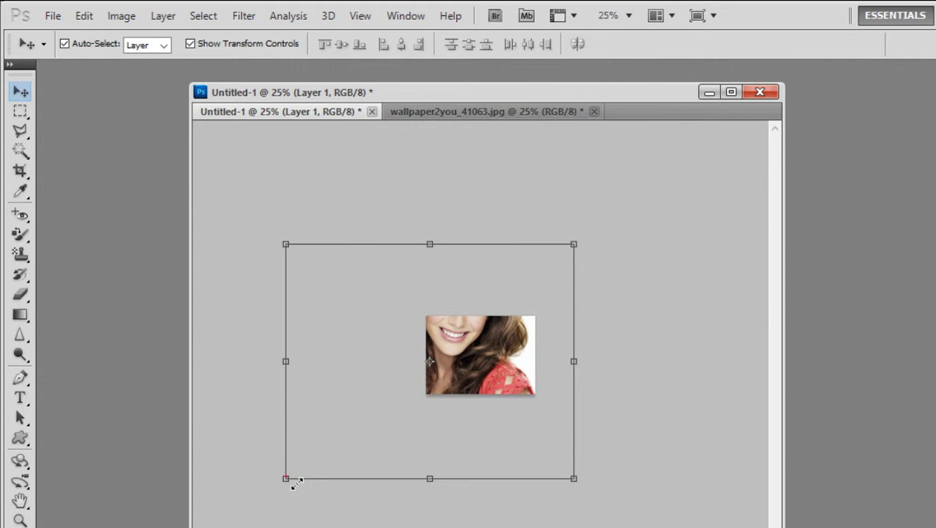
mouse_move(286, 478)
left_mouse_down()
mouse_move(357, 470)
mouse_move(358, 484)
left_mouse_up()
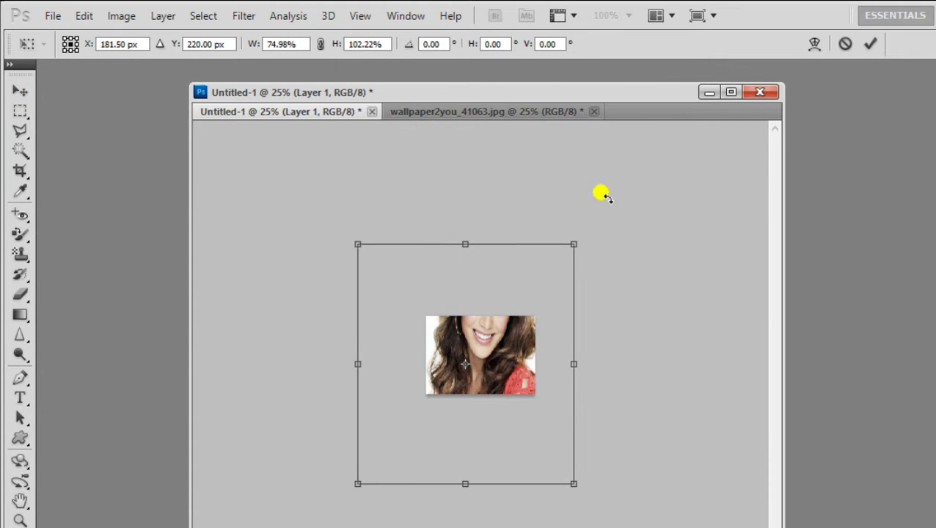
mouse_move(576, 244)
left_mouse_down()
mouse_move(570, 333)
mouse_move(562, 299)
mouse_move(565, 309)
left_mouse_up()
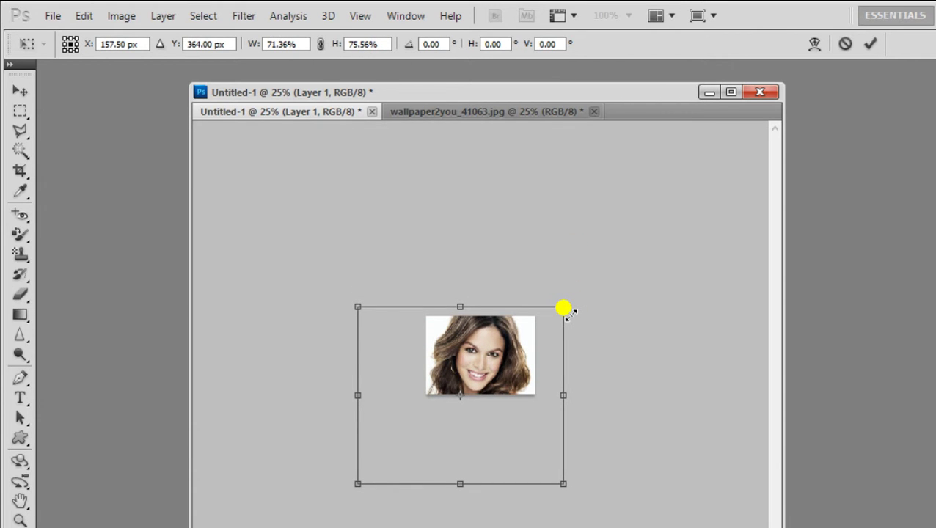
key("Return")
key("ctrl+plus")
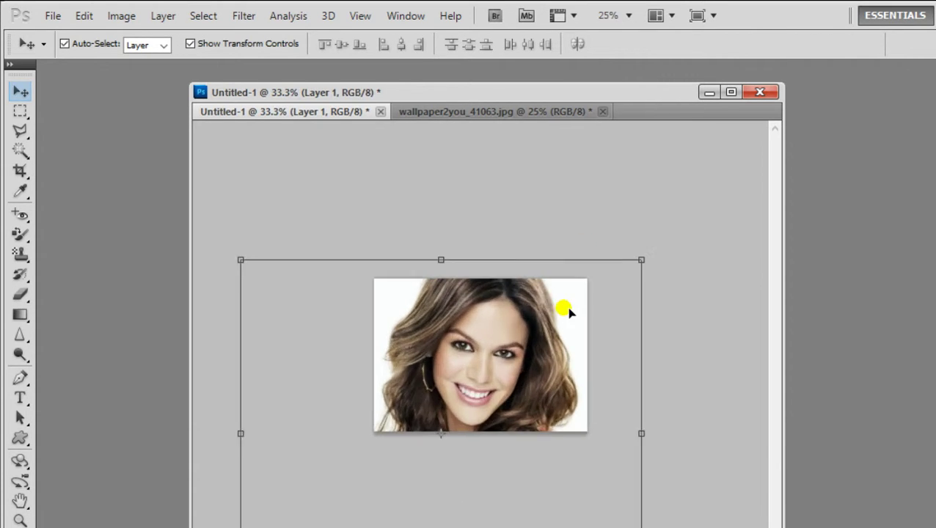
key("ctrl+plus")
key("ctrl+plus")
key("ctrl+plus")
key("ctrl+plus")
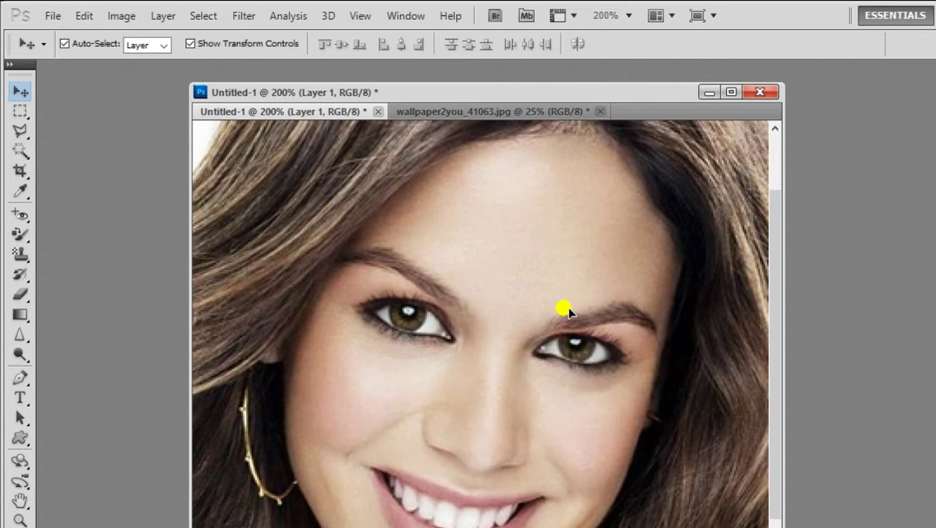
- Zoom out to see the whole portrait in Untitled-1
key("ctrl+minus")
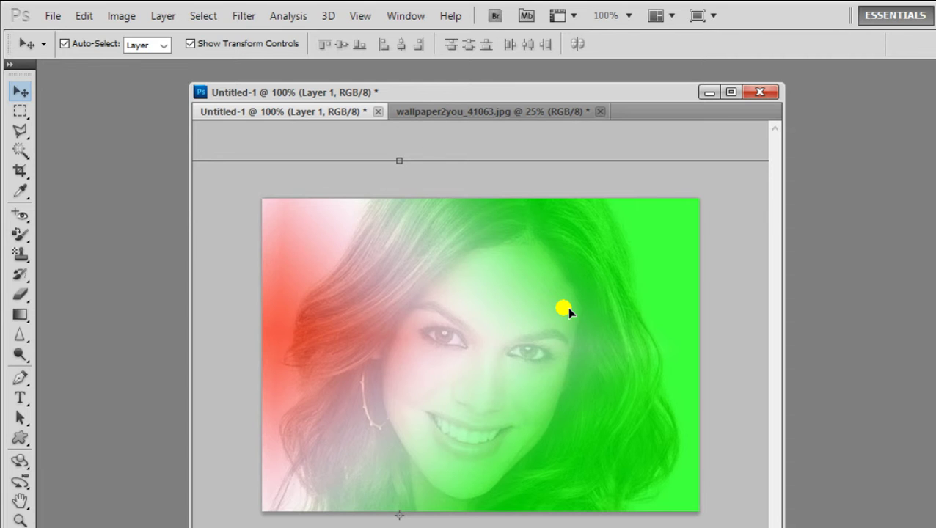
- Paint Bucket-fill the forehead, lower face and right side, then close Untitled-1 without saving
left_click(20, 314)
left_click(58, 327)
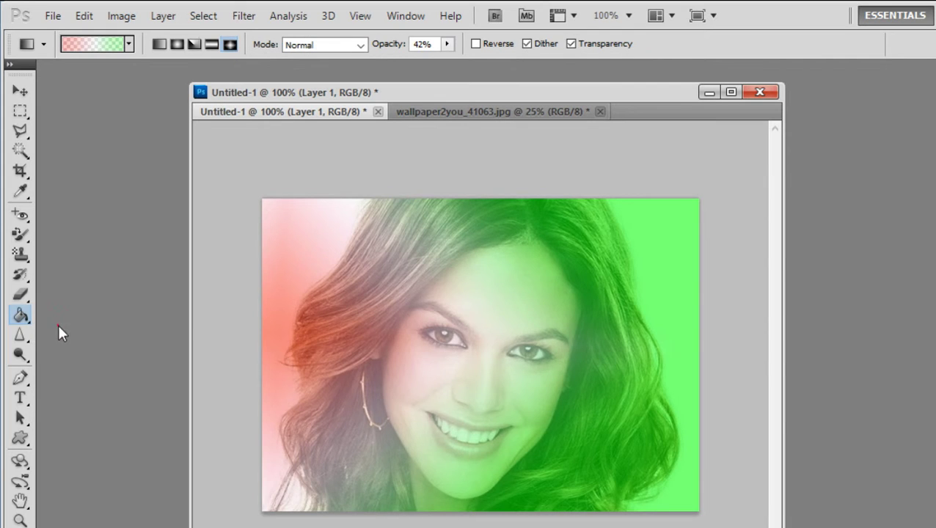
left_click(430, 322)
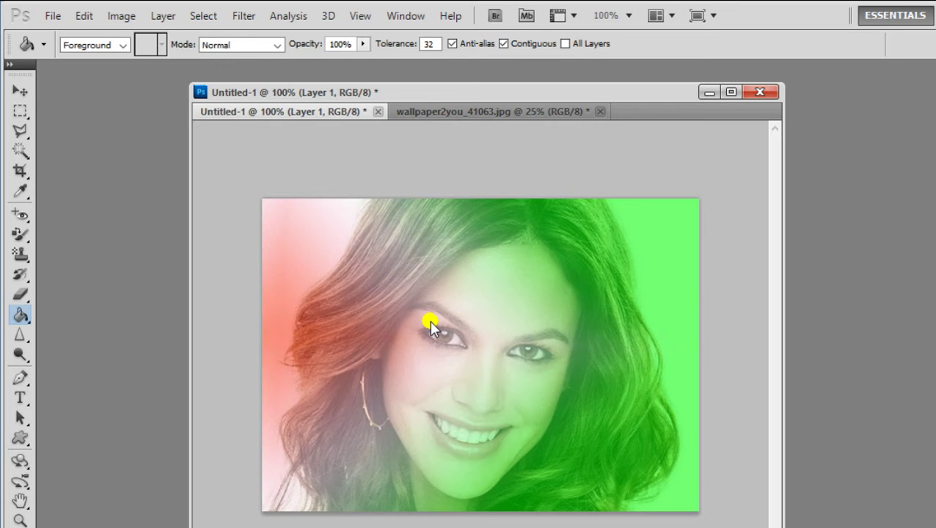
left_click(510, 345)
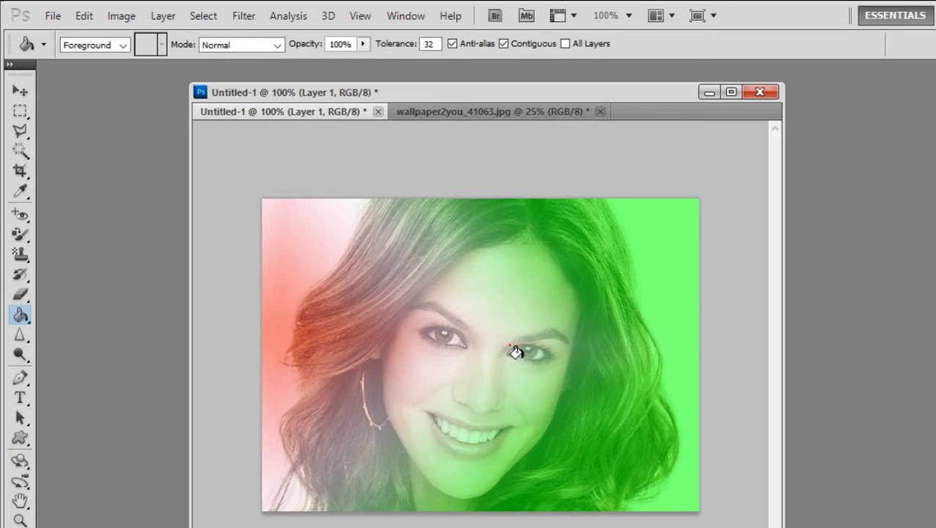
left_click(486, 395)
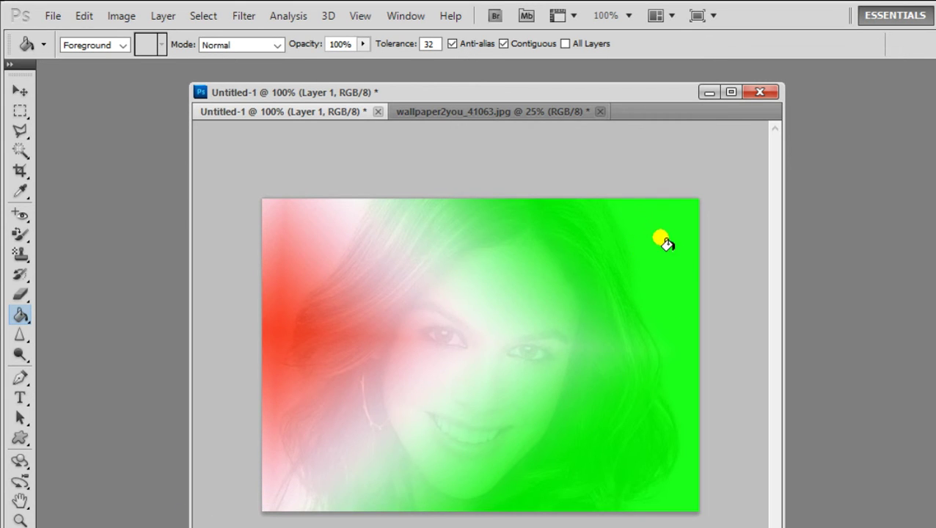
left_click(665, 242)
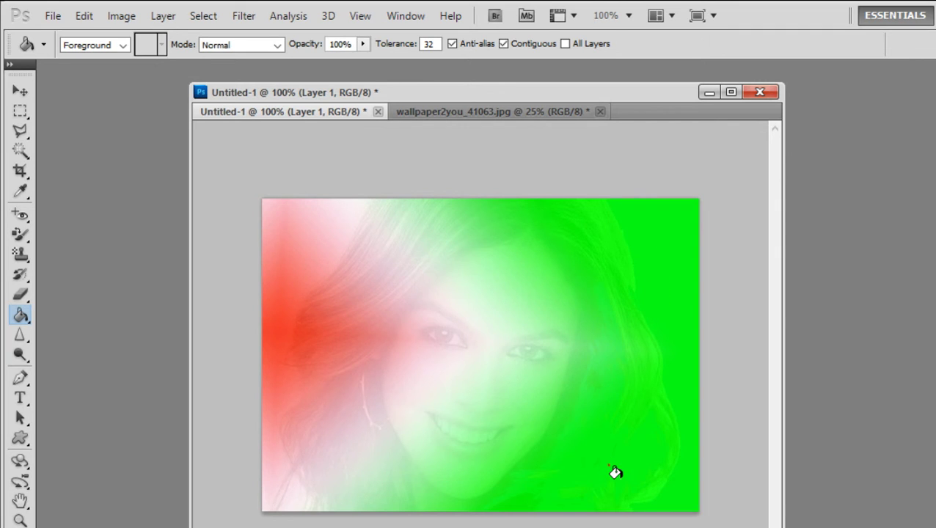
left_click(450, 383)
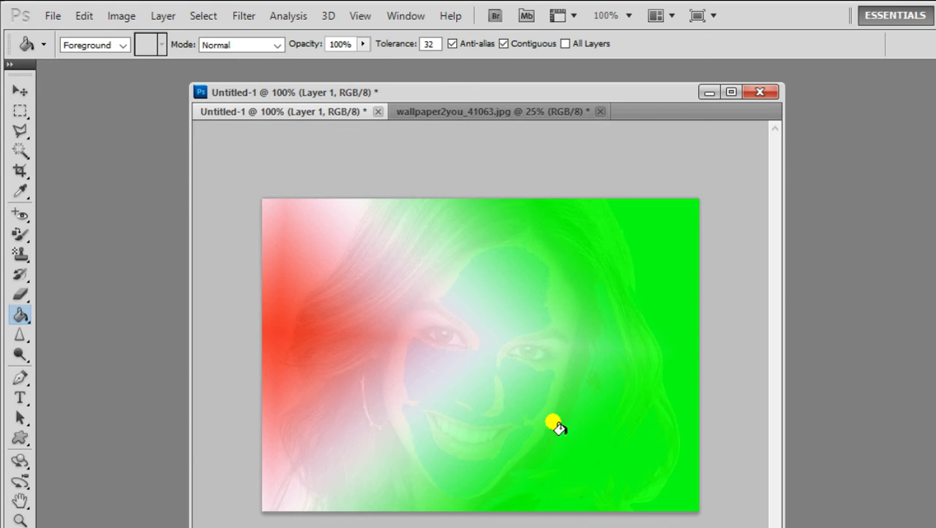
left_click(378, 112)
left_click(578, 257)
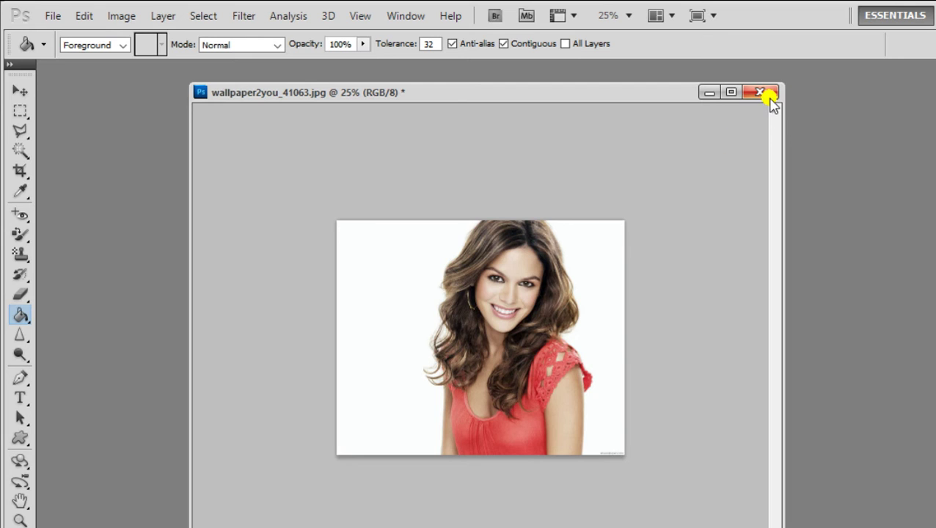
- Close the portrait photo without saving it, then select the Sharpen Tool
left_click(763, 94)
left_click(582, 266)
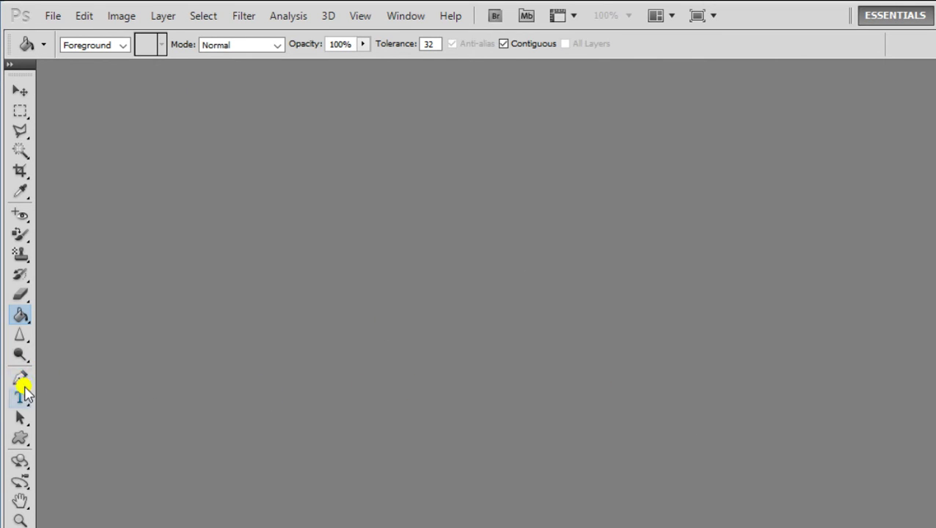
left_click_drag(16, 341, 77, 362)
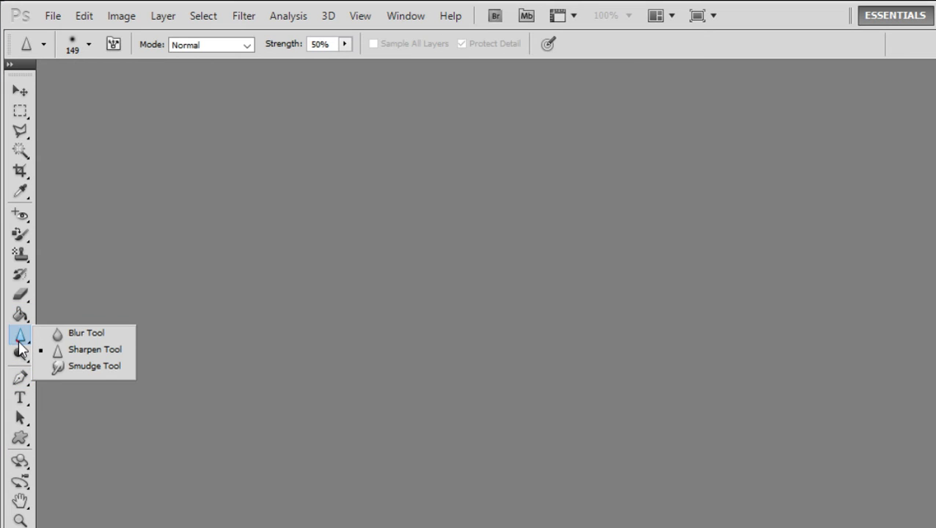